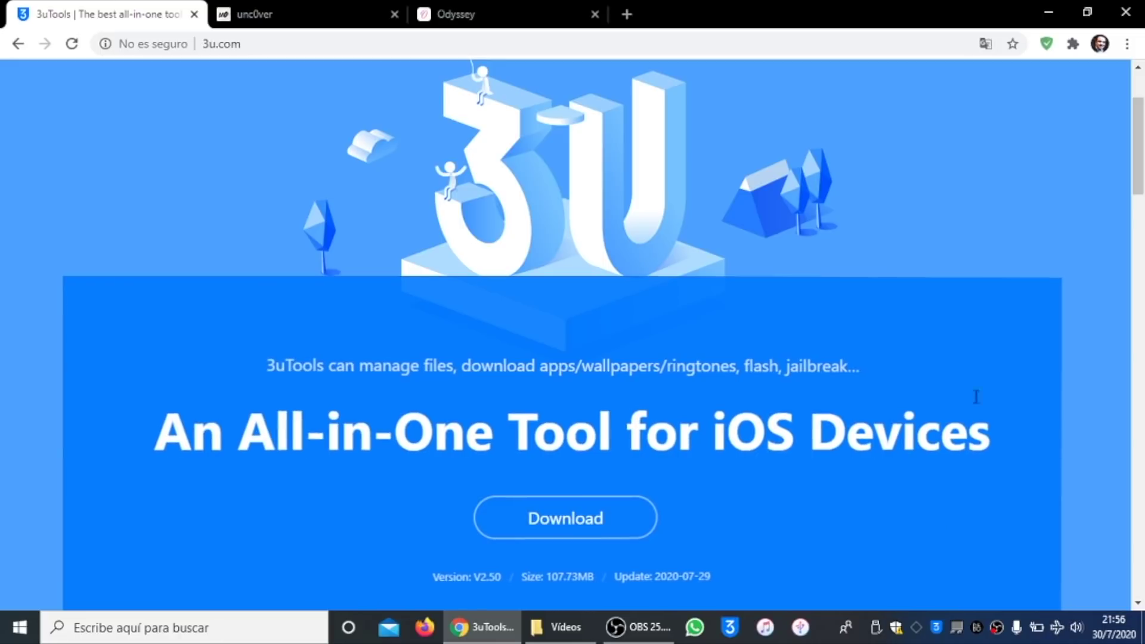
Step: Download the 3uTools v2.50 installer and the unc0ver 5.3.1 IPA, then minimize Chrome
drag(464, 576, 723, 580)
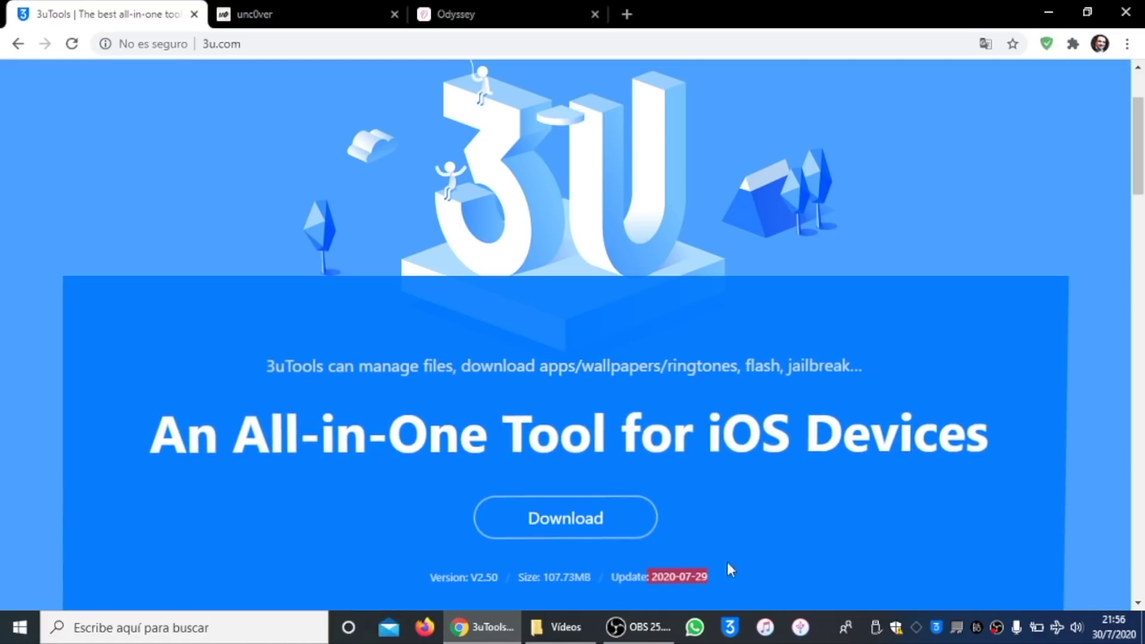
click(615, 520)
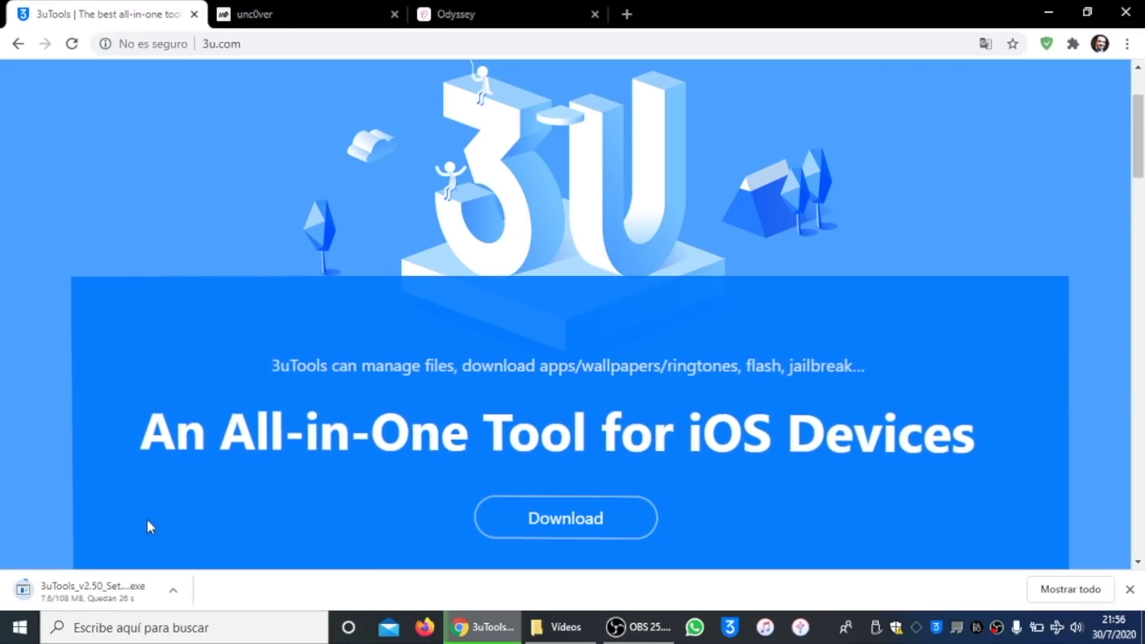
click(293, 6)
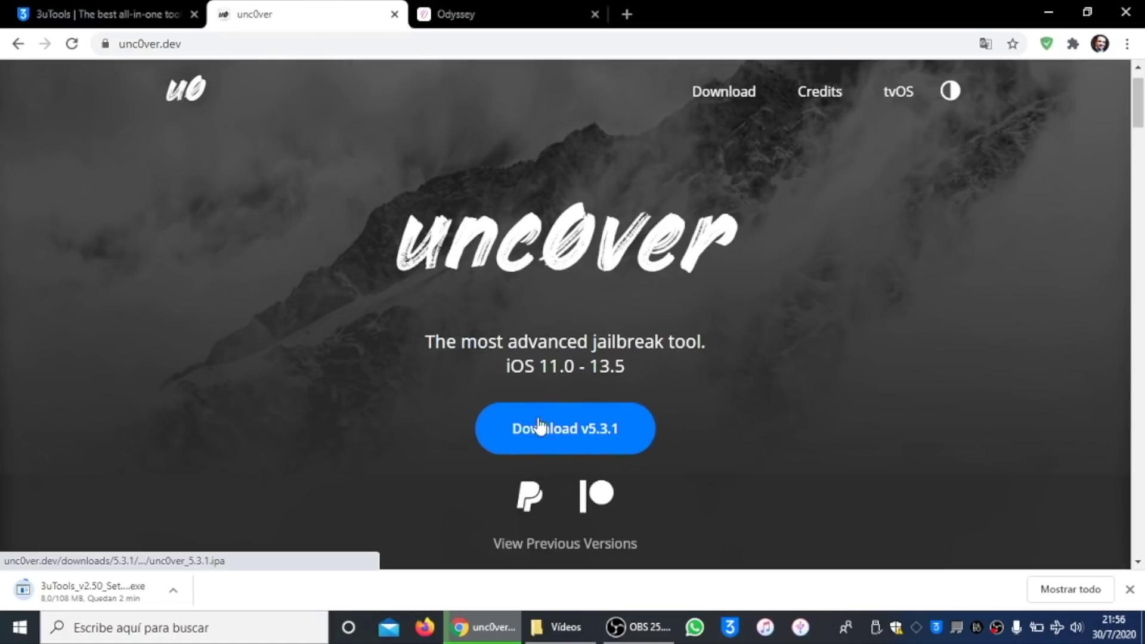
click(567, 436)
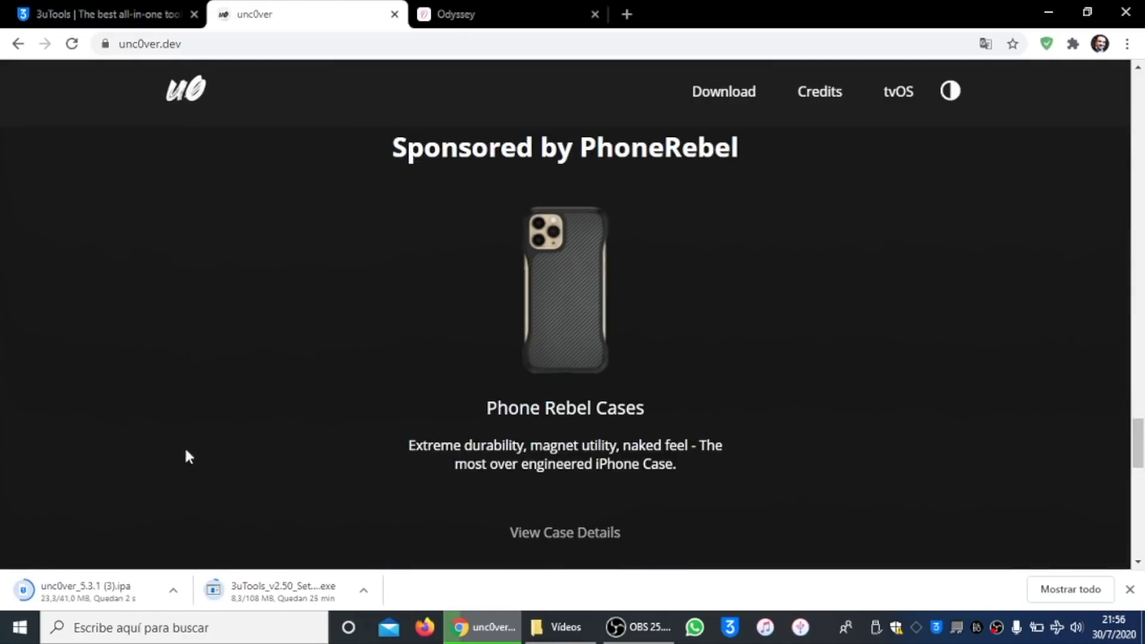
click(481, 6)
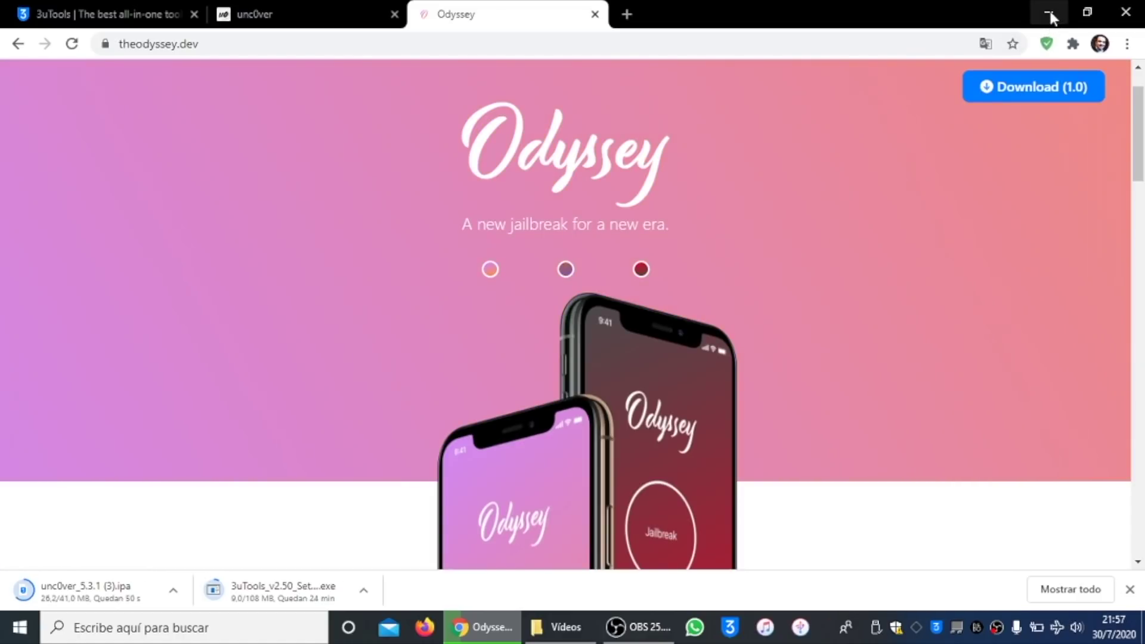
click(1050, 14)
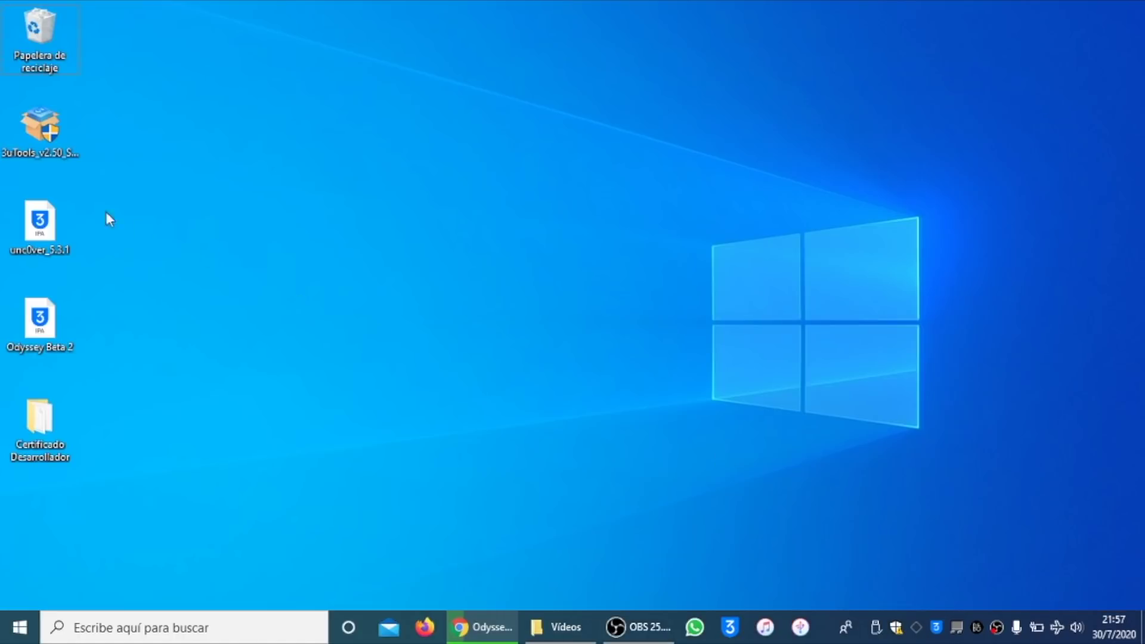
Step: Run the 3uTools setup as administrator, confirm installing, and accept the EULA
right_click(46, 124)
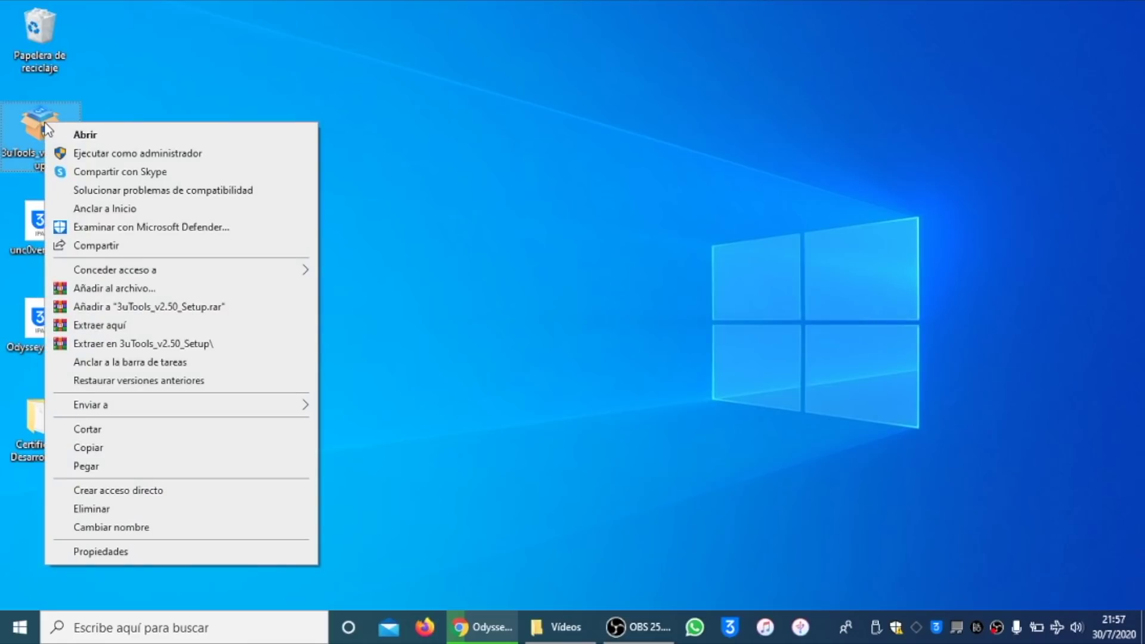
click(104, 155)
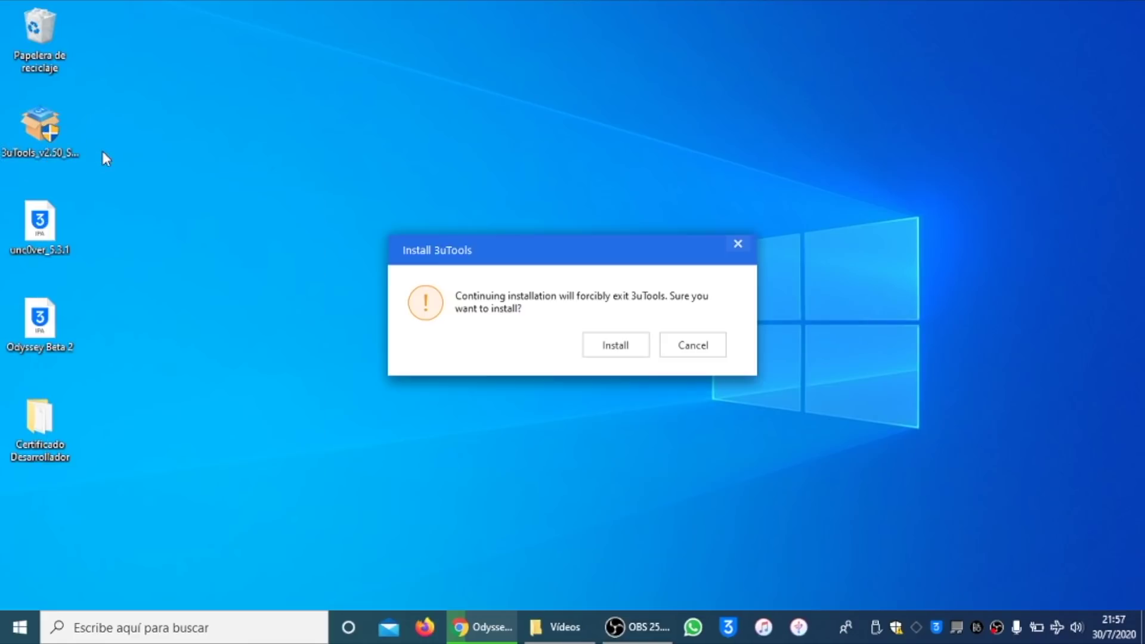
click(606, 346)
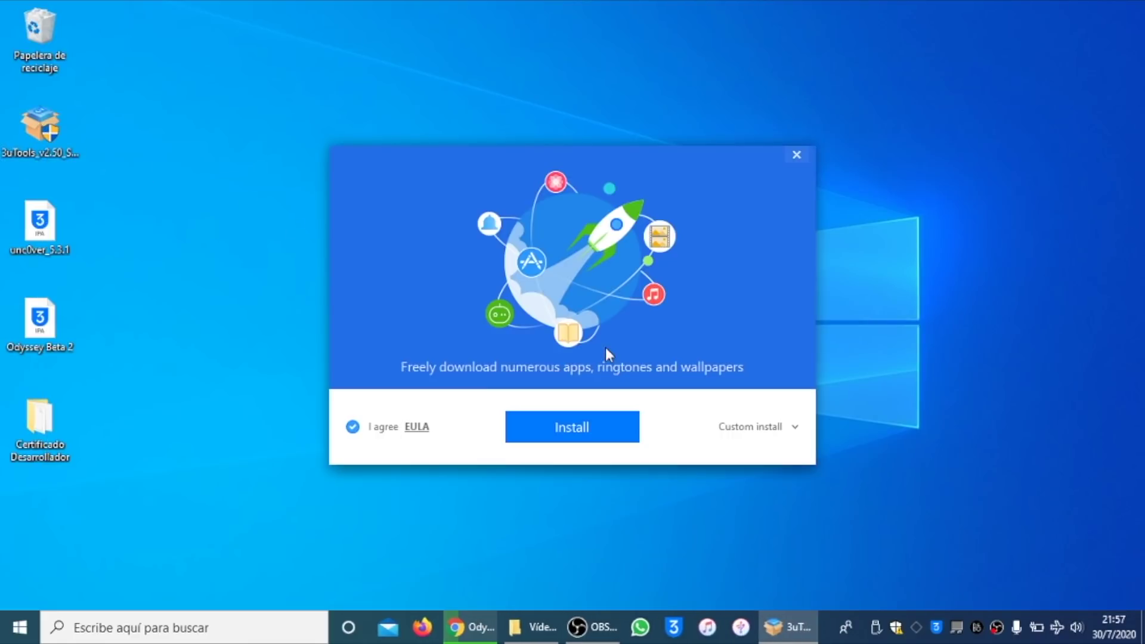
click(353, 427)
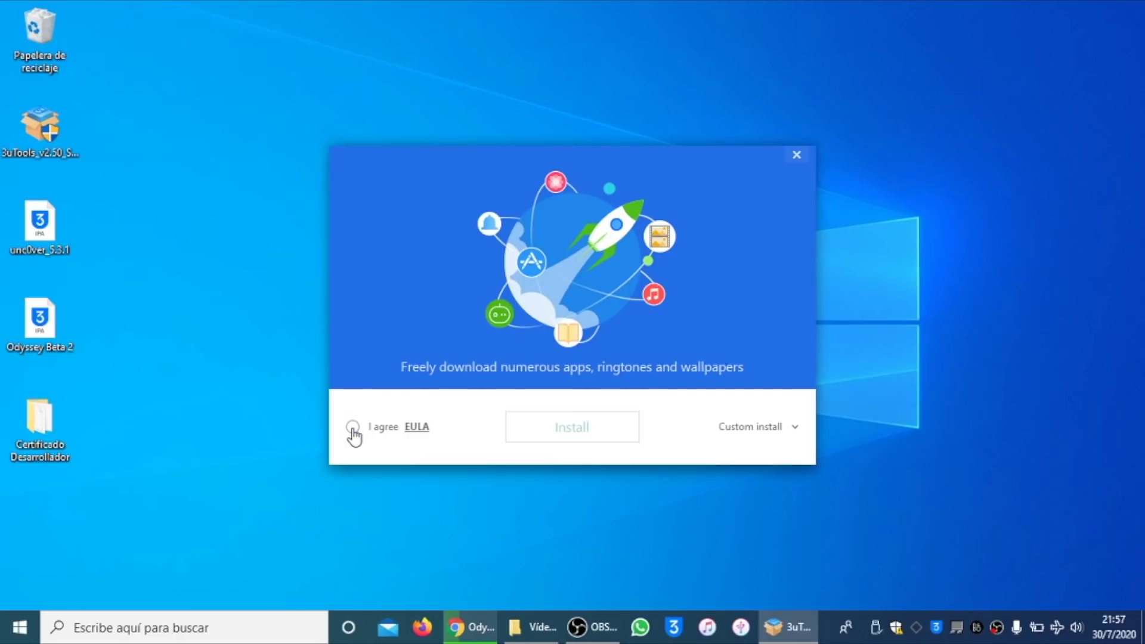
click(353, 428)
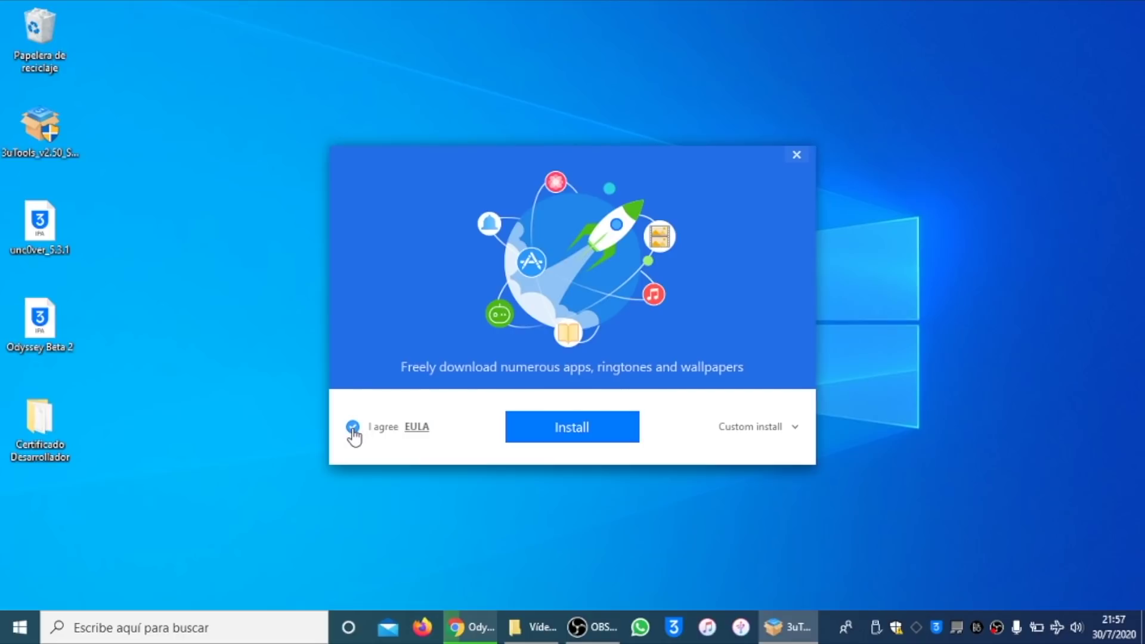
Step: Install 3uTools with the default install and data paths, then launch it
click(761, 427)
click(628, 467)
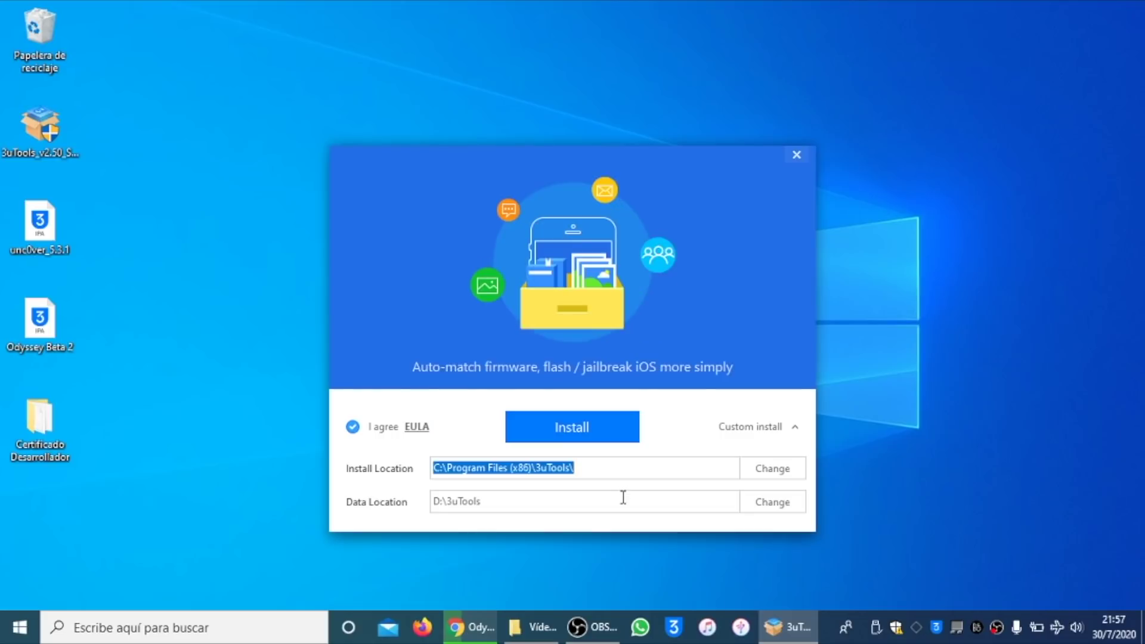
click(623, 497)
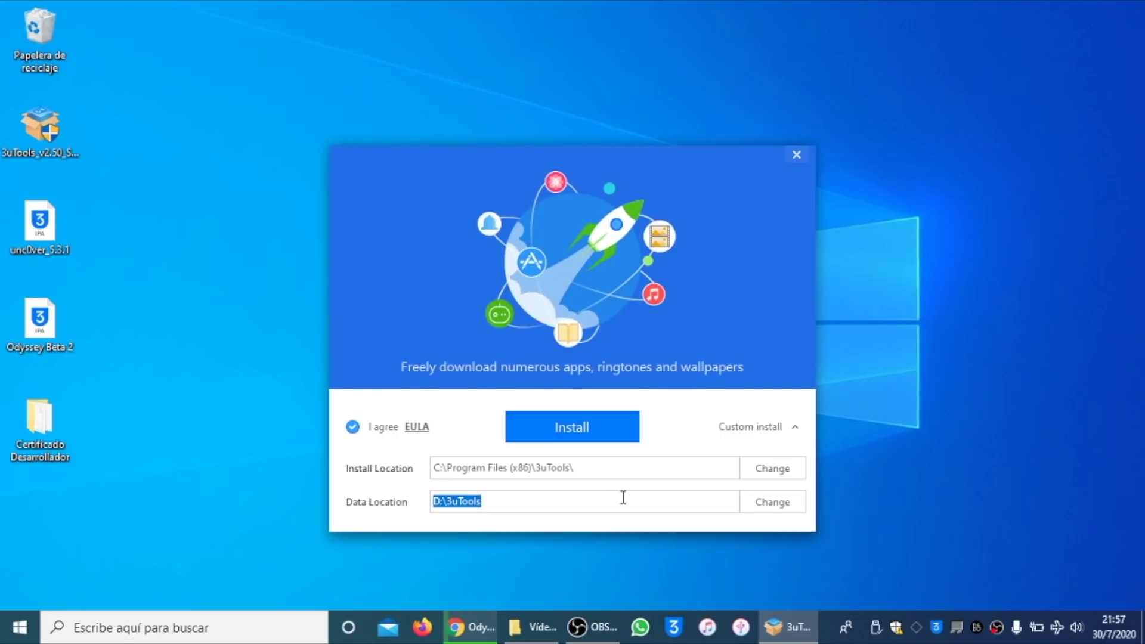
click(619, 468)
click(623, 501)
click(621, 467)
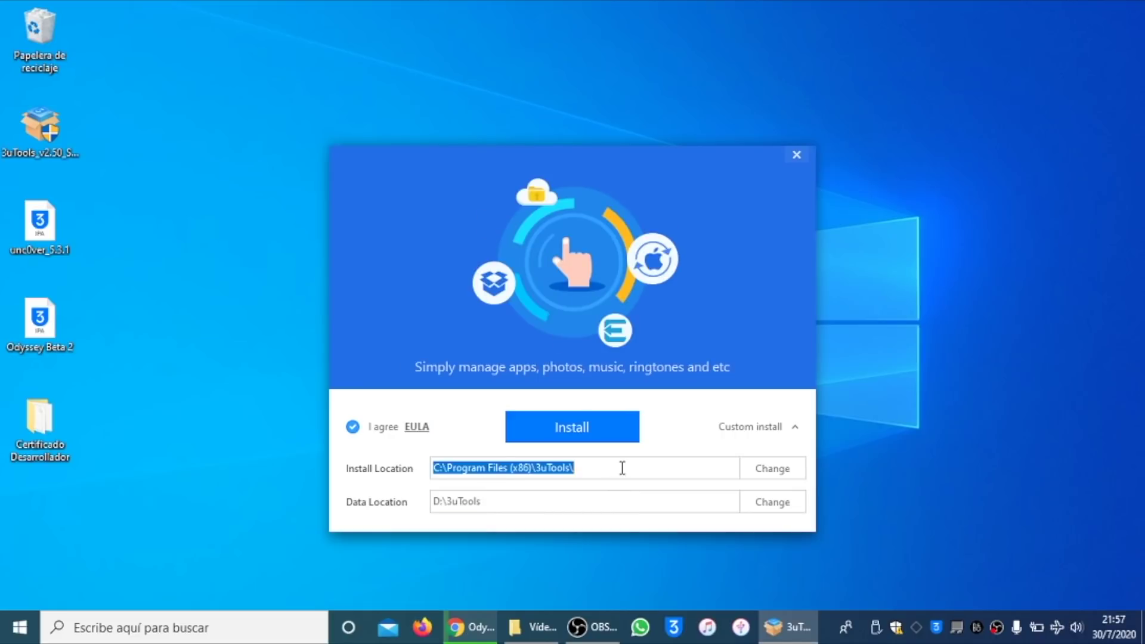
click(613, 437)
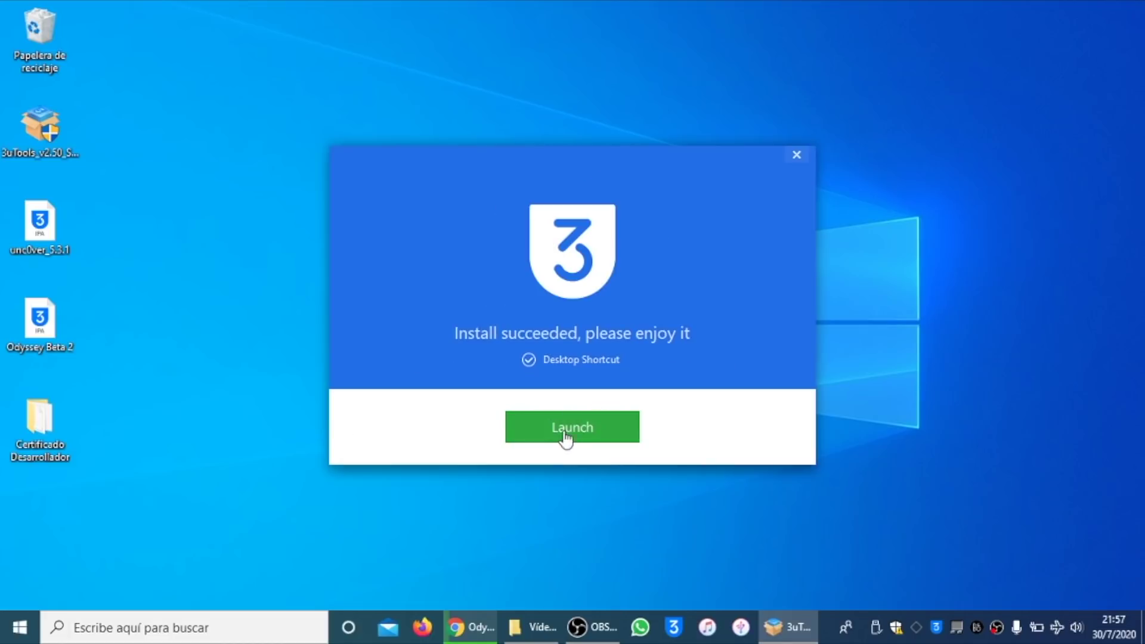
click(602, 440)
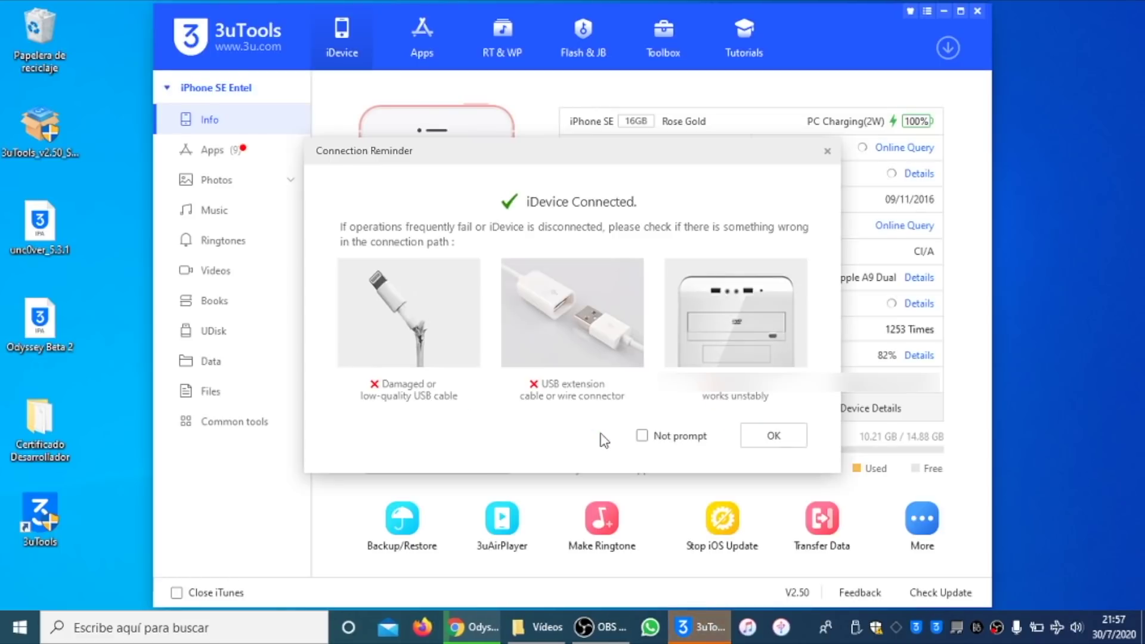
Step: Dismiss the Connection Reminder and enable automatic closing of iTunes
click(772, 437)
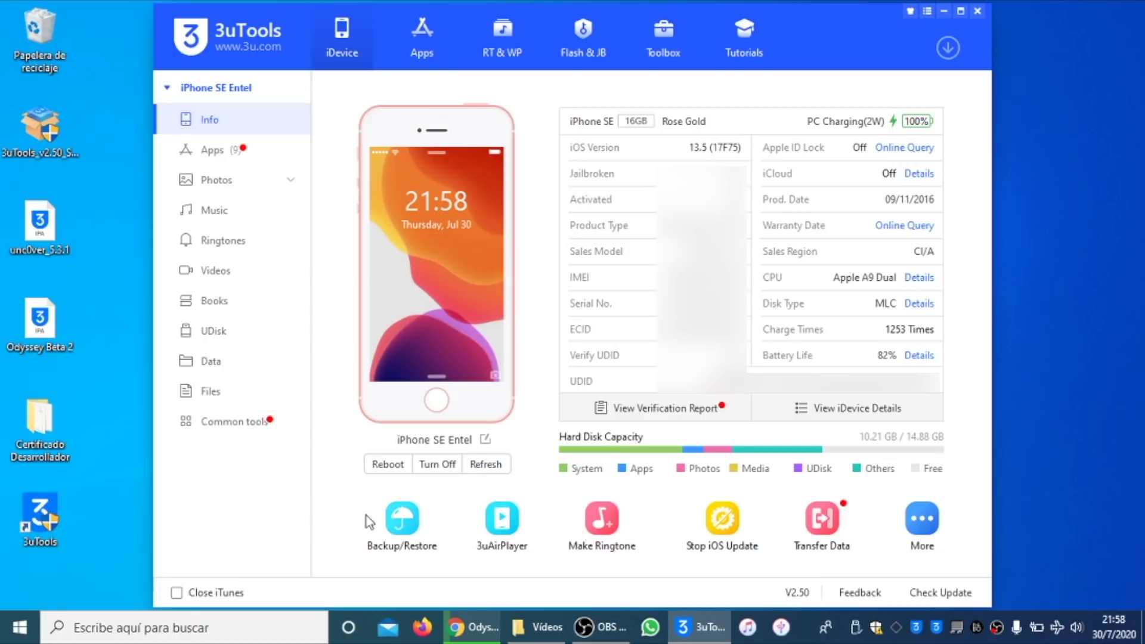
click(192, 594)
click(588, 55)
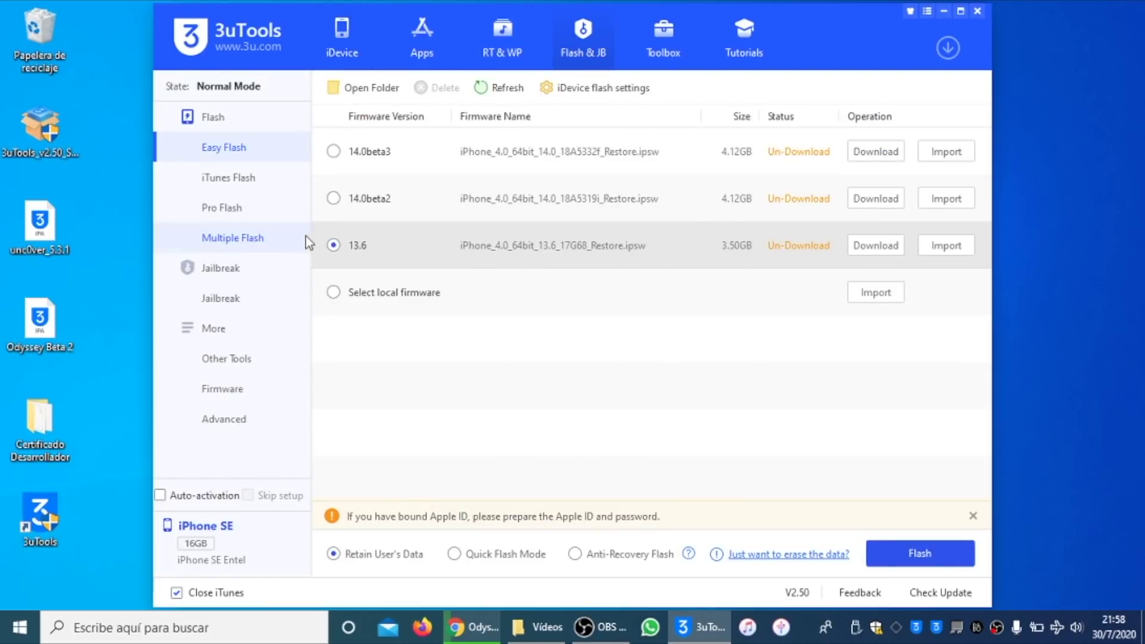
click(225, 305)
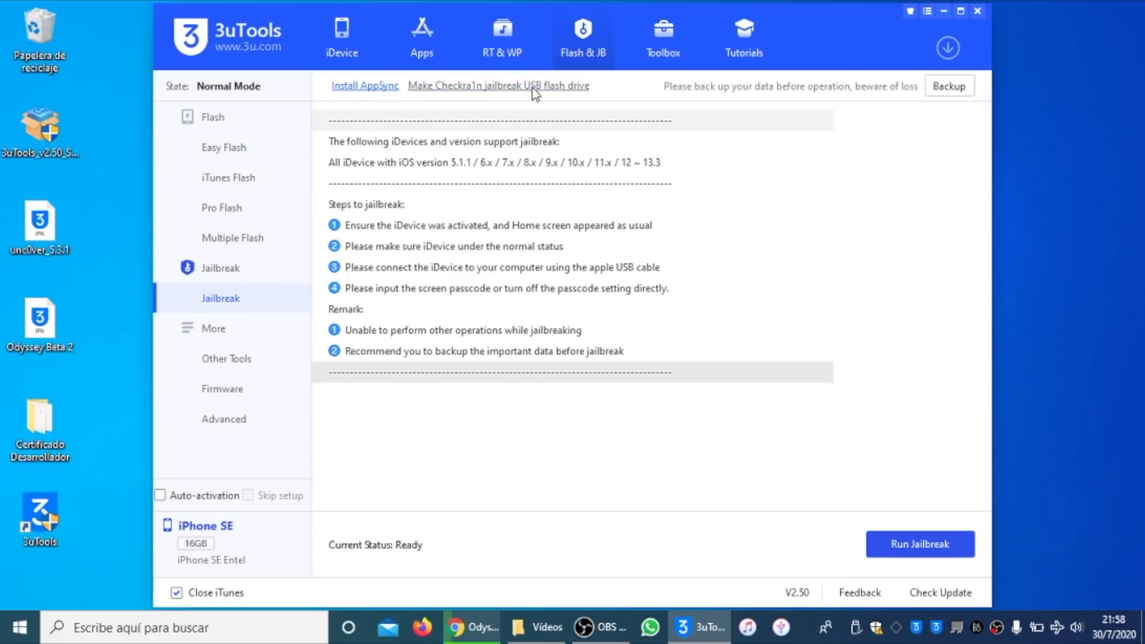
click(473, 87)
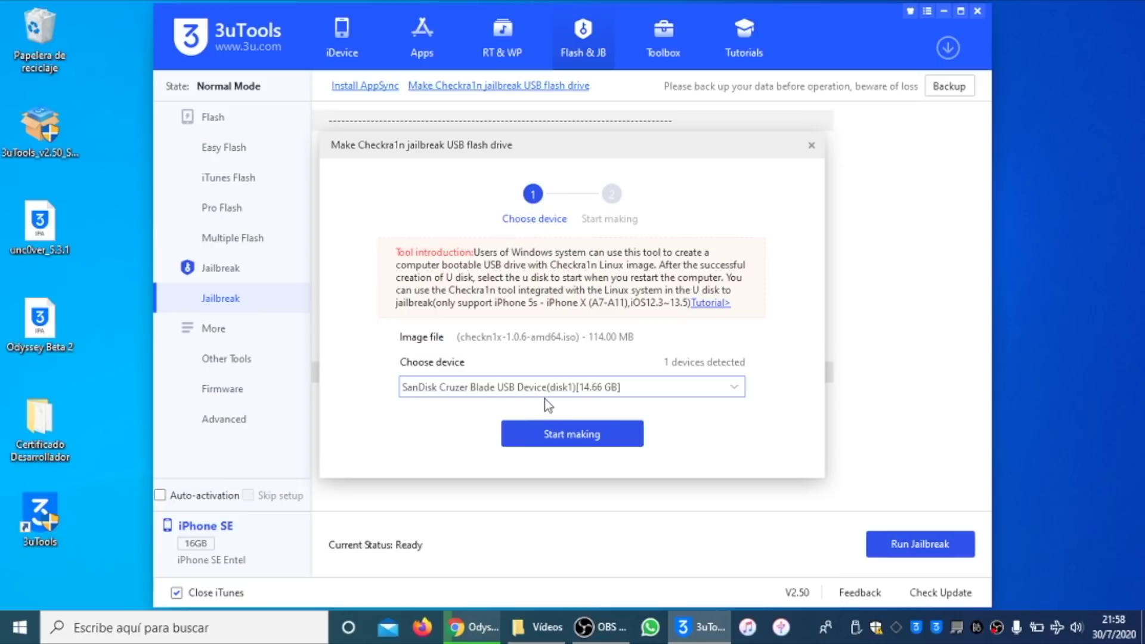
click(582, 442)
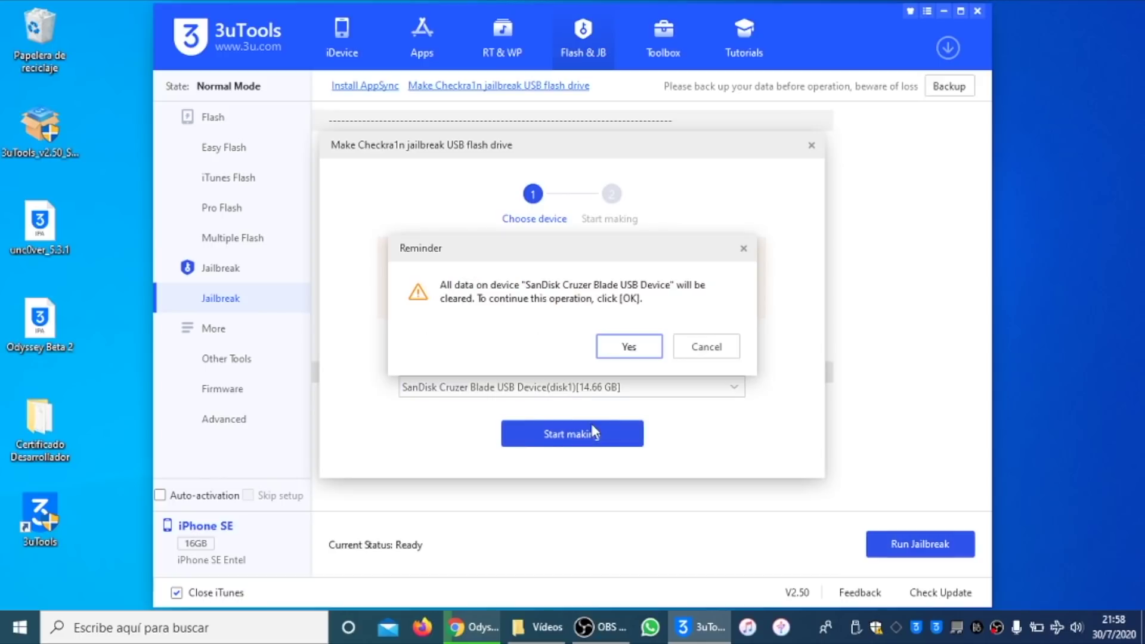
click(630, 347)
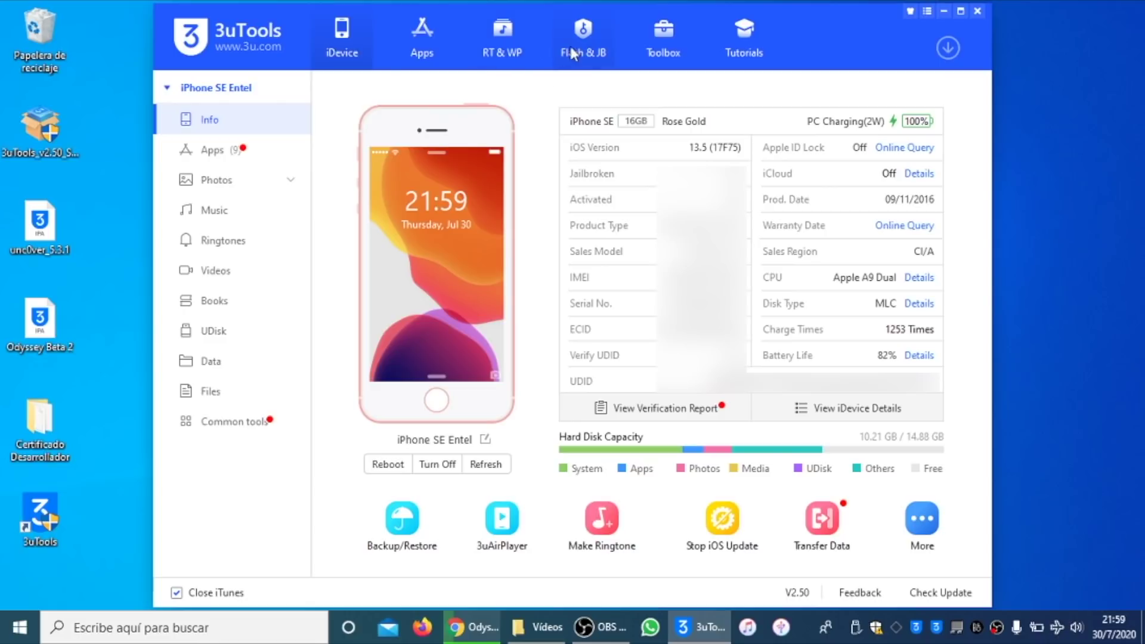
Step: Move IPA Signature from More tools into the Toolbox's Common tools and save the layout
click(679, 34)
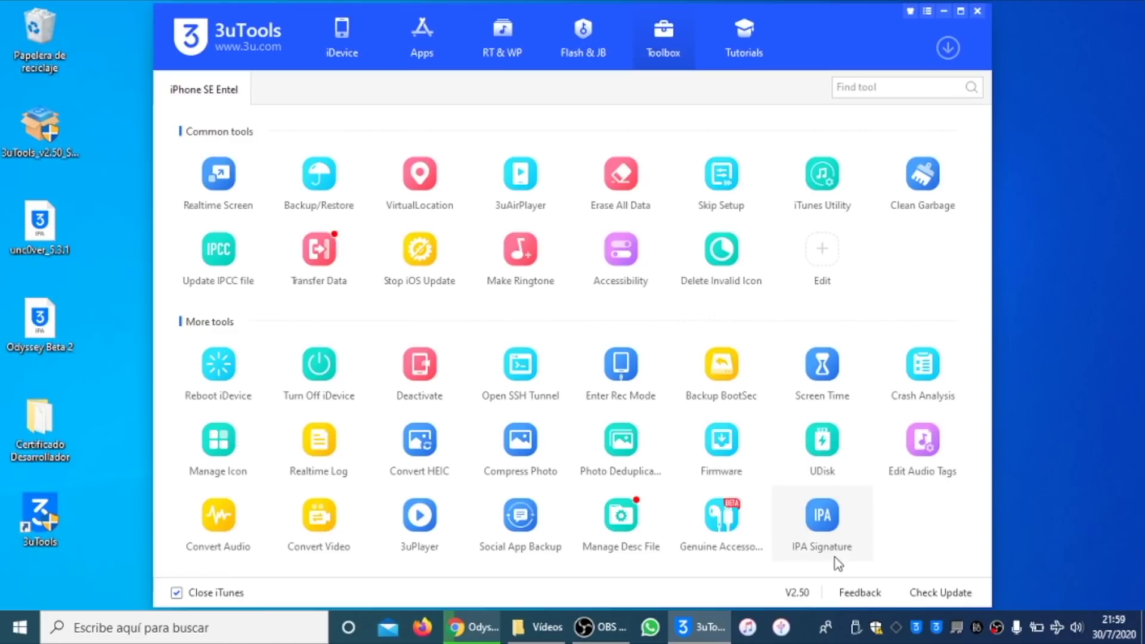
click(825, 253)
mouse_move(823, 515)
mouse_down()
mouse_move(825, 441)
mouse_move(290, 202)
mouse_up()
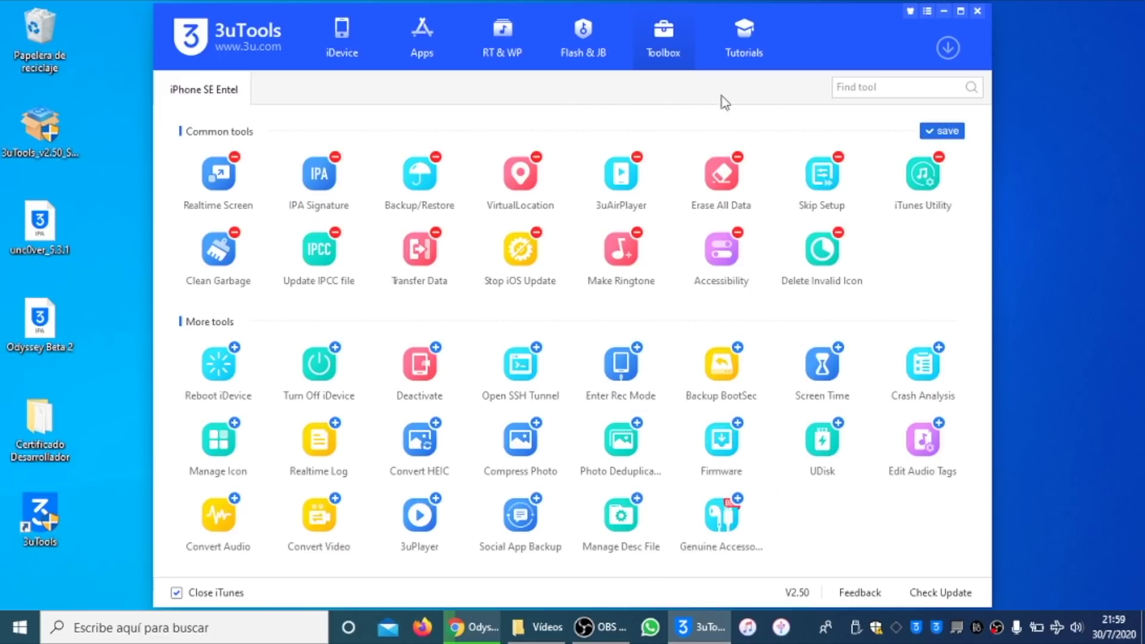
click(935, 135)
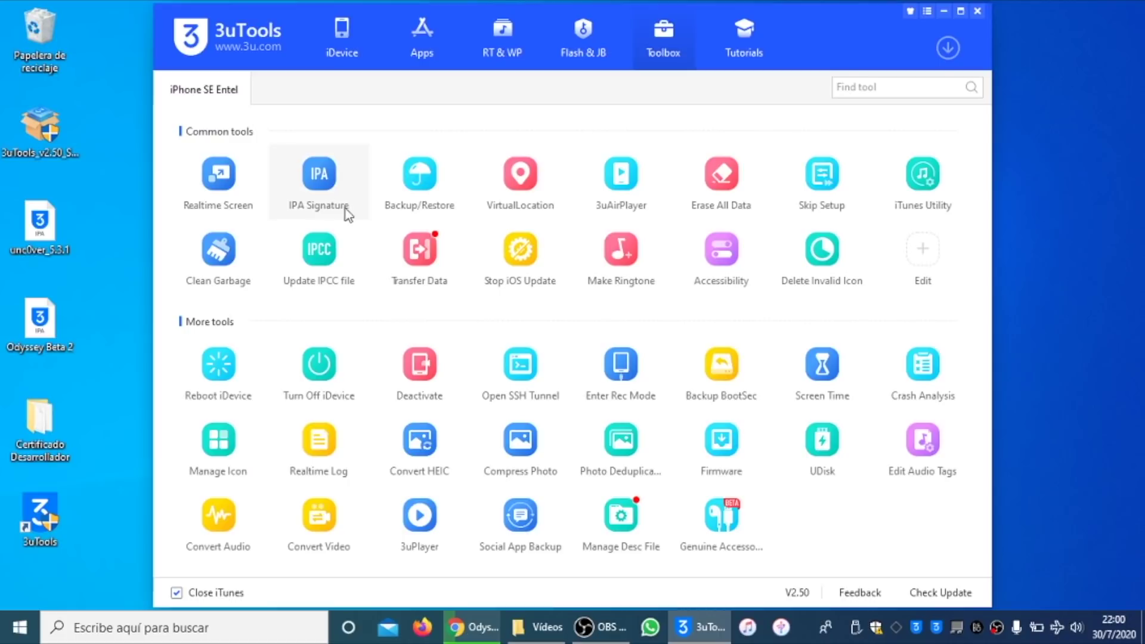
Step: Drag the unc0ver 5.3.1 and Odyssey IPAs from the desktop into IPA Signature and tick both
click(334, 180)
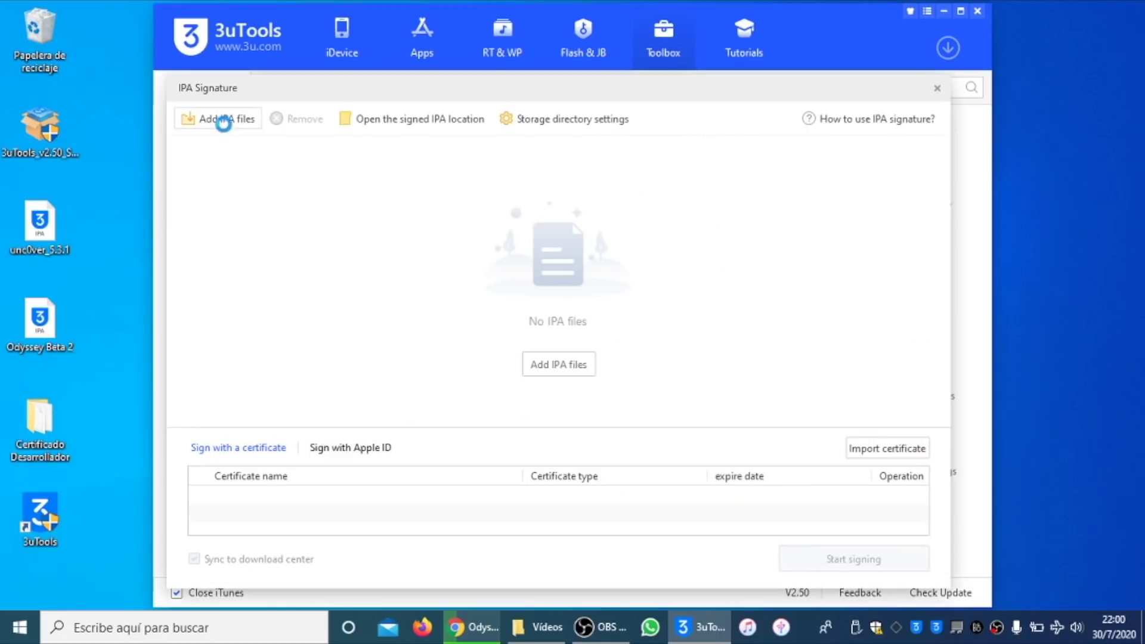
click(226, 120)
scroll(559, 306, down, 1)
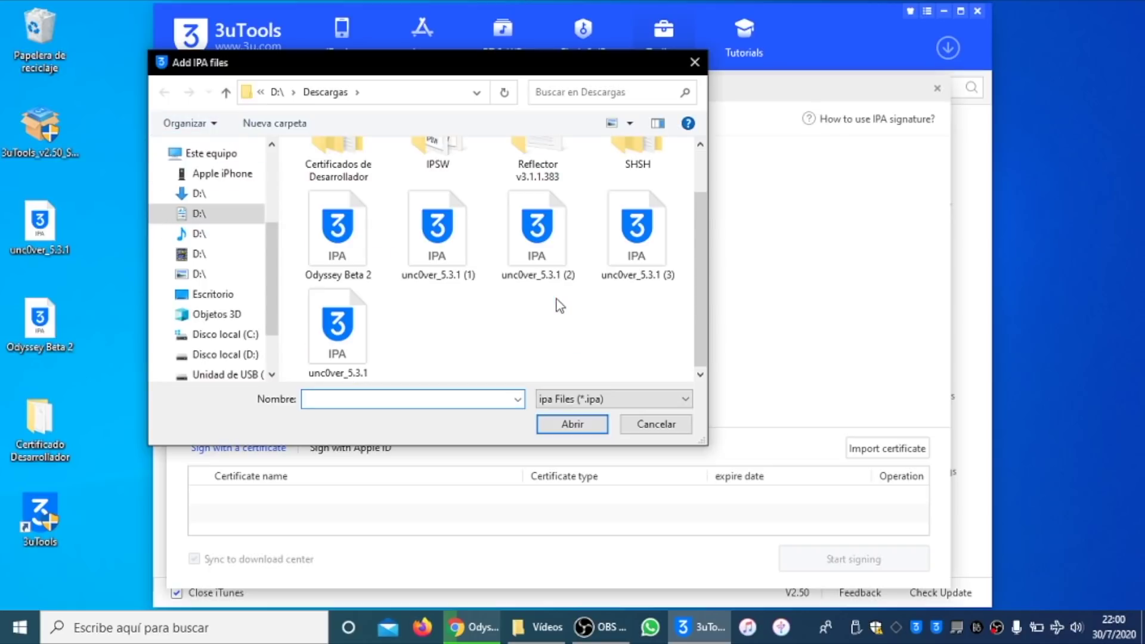
drag(659, 359, 281, 226)
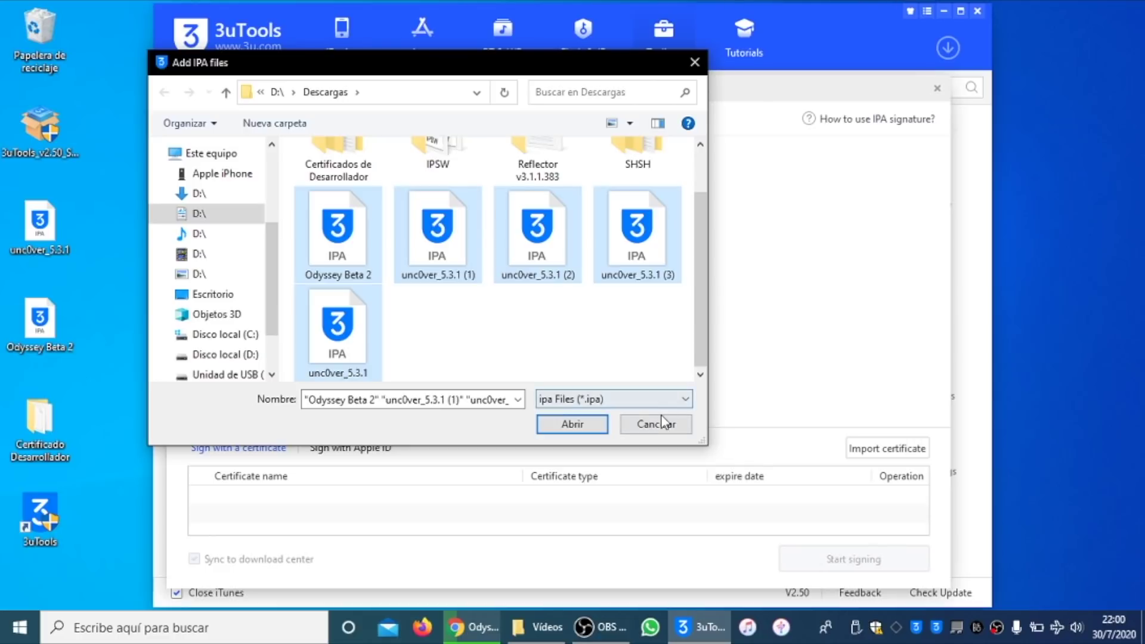
click(660, 424)
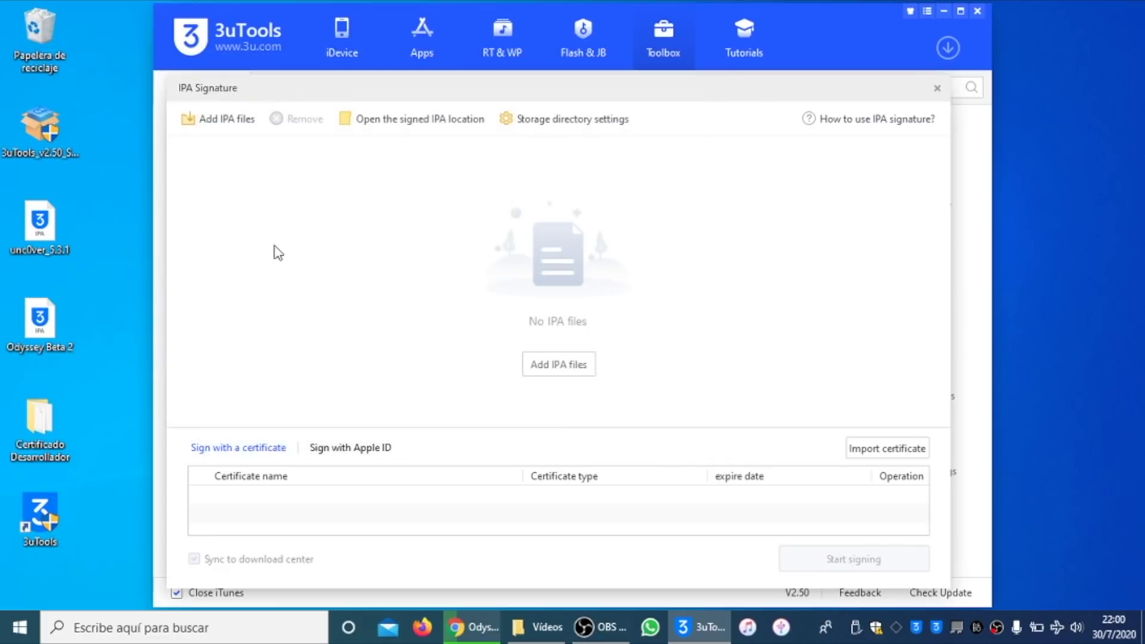
mouse_move(66, 248)
mouse_down()
mouse_move(49, 232)
mouse_move(238, 272)
mouse_move(298, 263)
mouse_up()
mouse_move(40, 325)
mouse_down()
mouse_move(269, 272)
mouse_move(261, 262)
mouse_up()
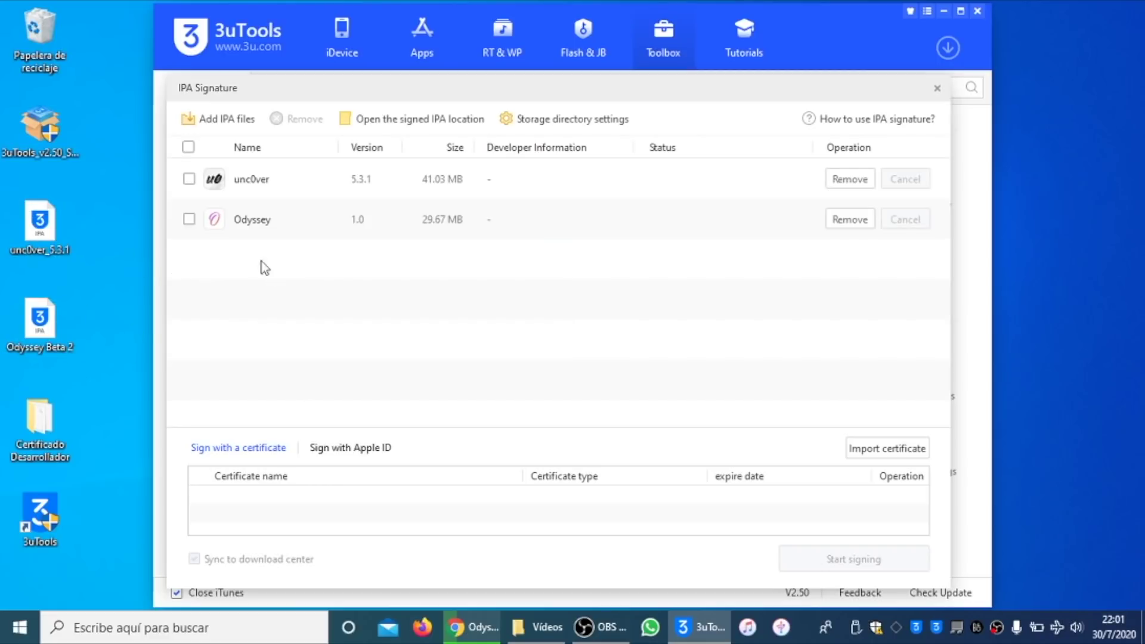
click(188, 219)
click(189, 178)
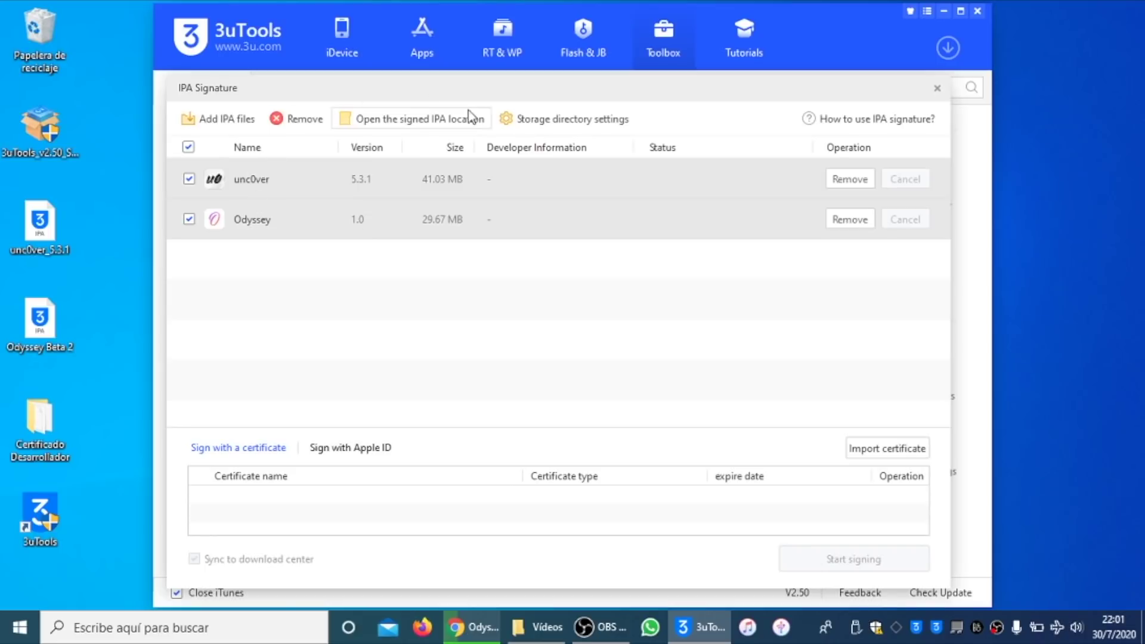
Step: Review the signed IPA and certificate save paths in Storage directory settings
click(525, 120)
drag(485, 324, 428, 323)
click(471, 328)
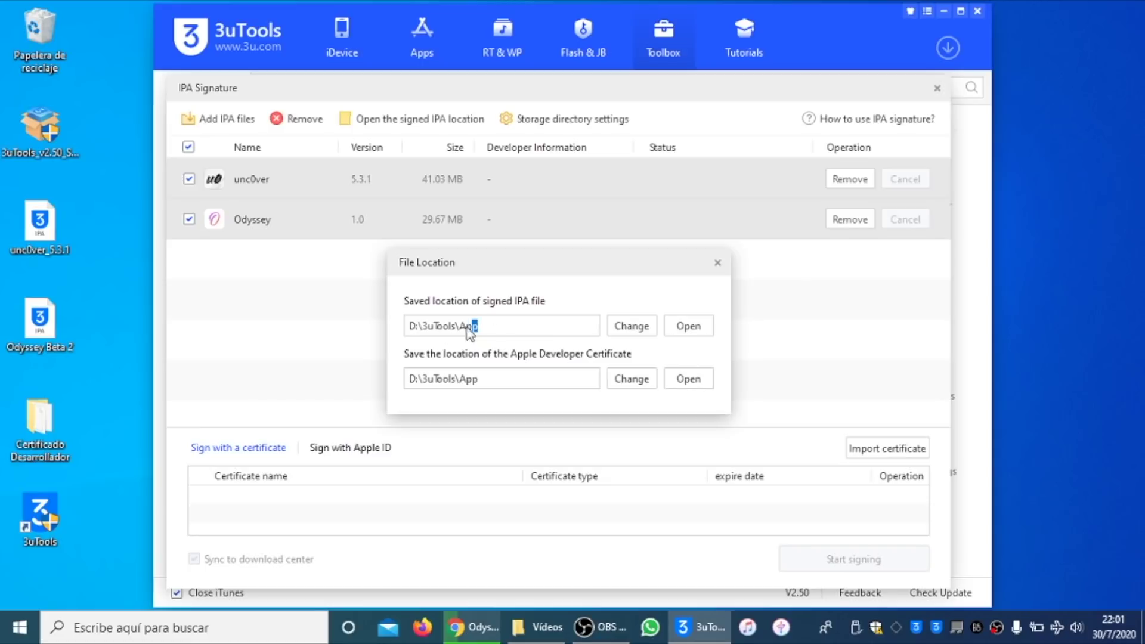
drag(482, 327, 398, 329)
drag(511, 383, 404, 384)
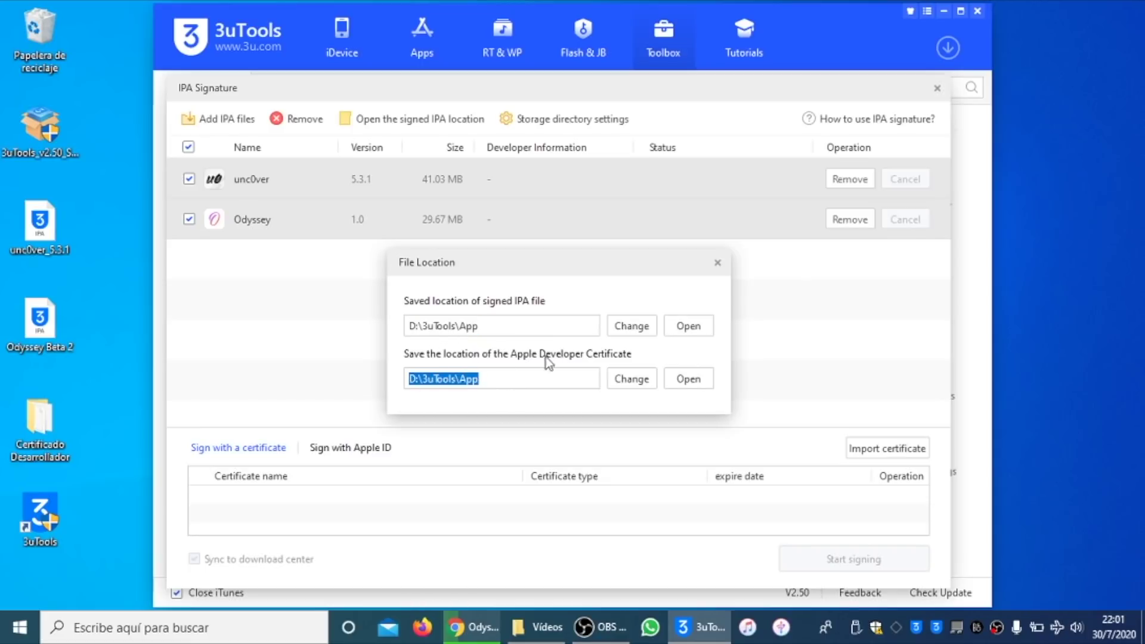
click(717, 263)
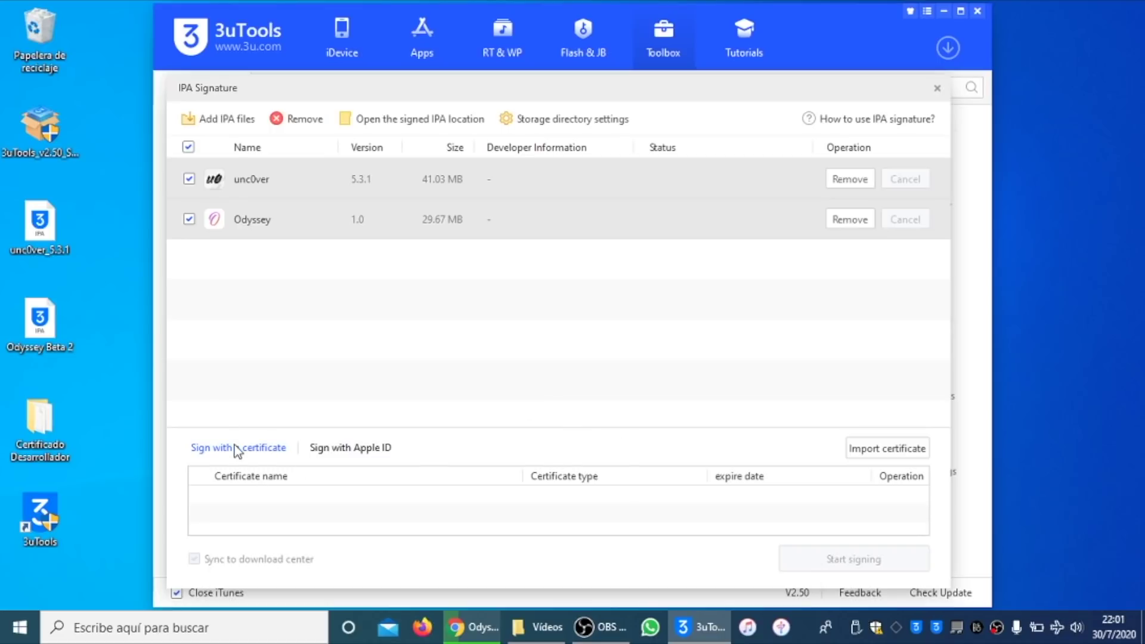
Step: Import Cert 2.p12 from the Certificado Desarrollador folder and enter its password
click(894, 459)
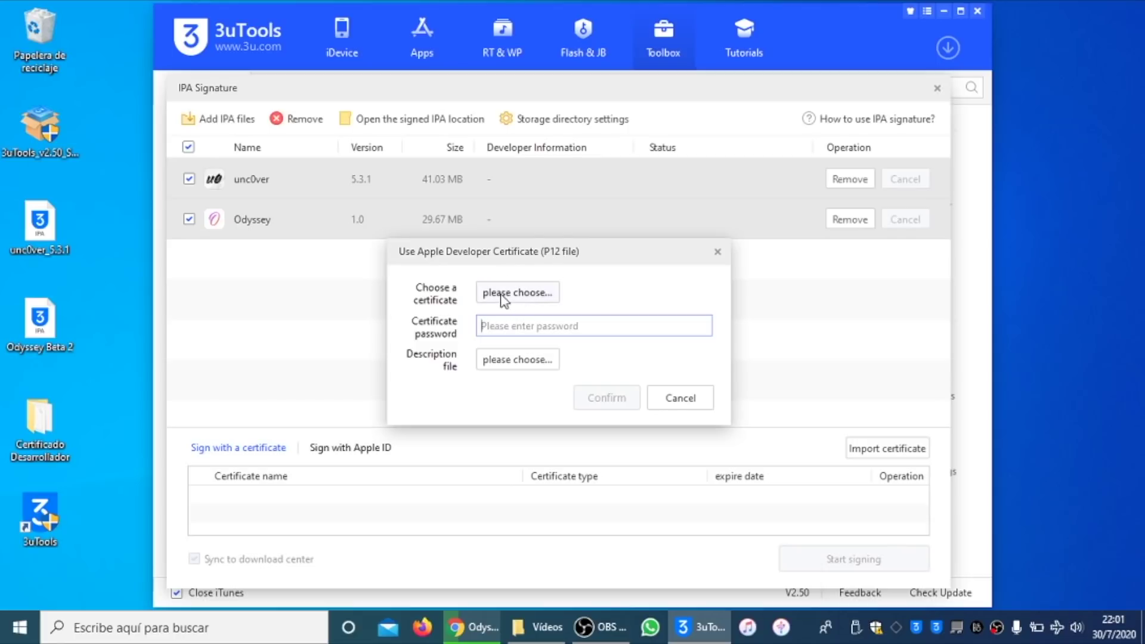
click(552, 297)
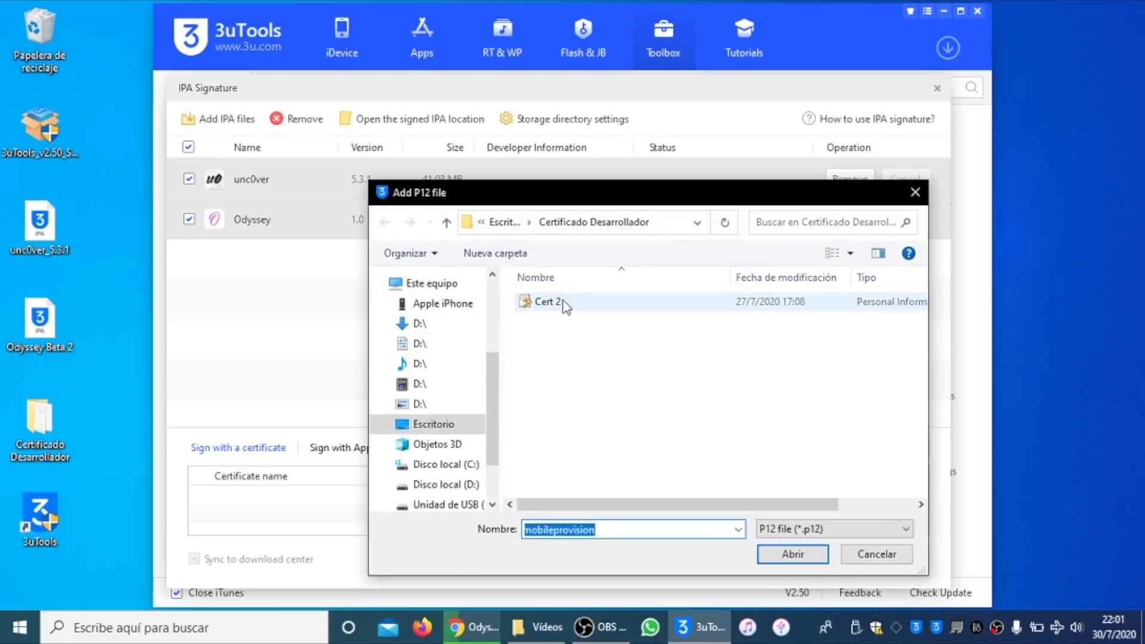
click(549, 300)
click(440, 424)
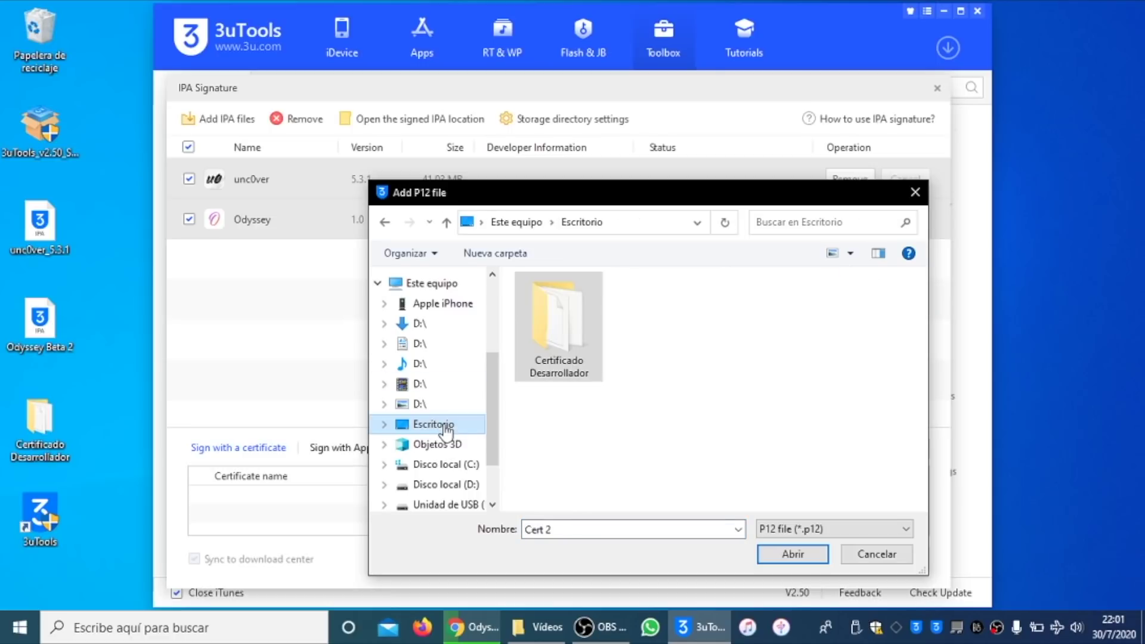
double_click(557, 329)
click(559, 305)
click(778, 552)
text(a)
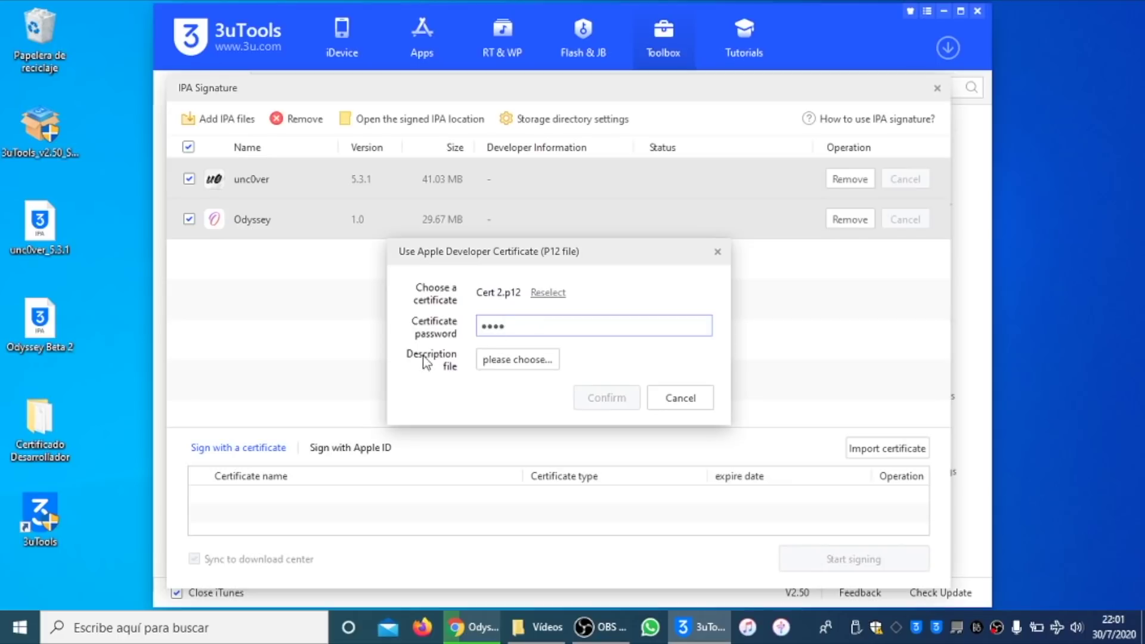
Step: Attach Profile 2.mobileprovision as the description file and confirm the certificate import
click(515, 363)
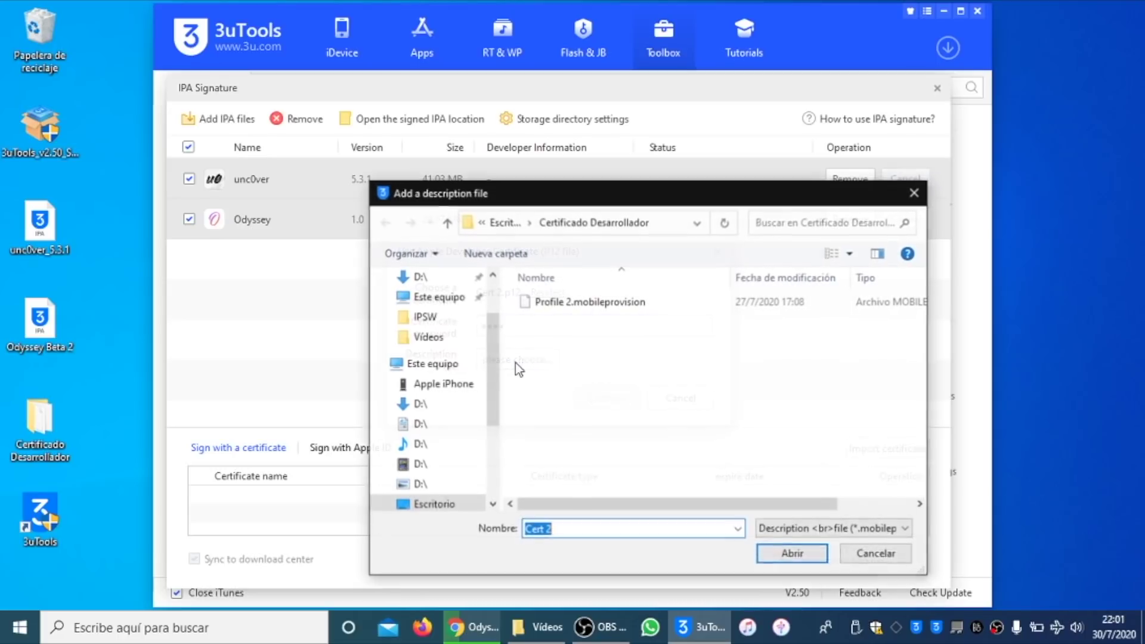
click(600, 302)
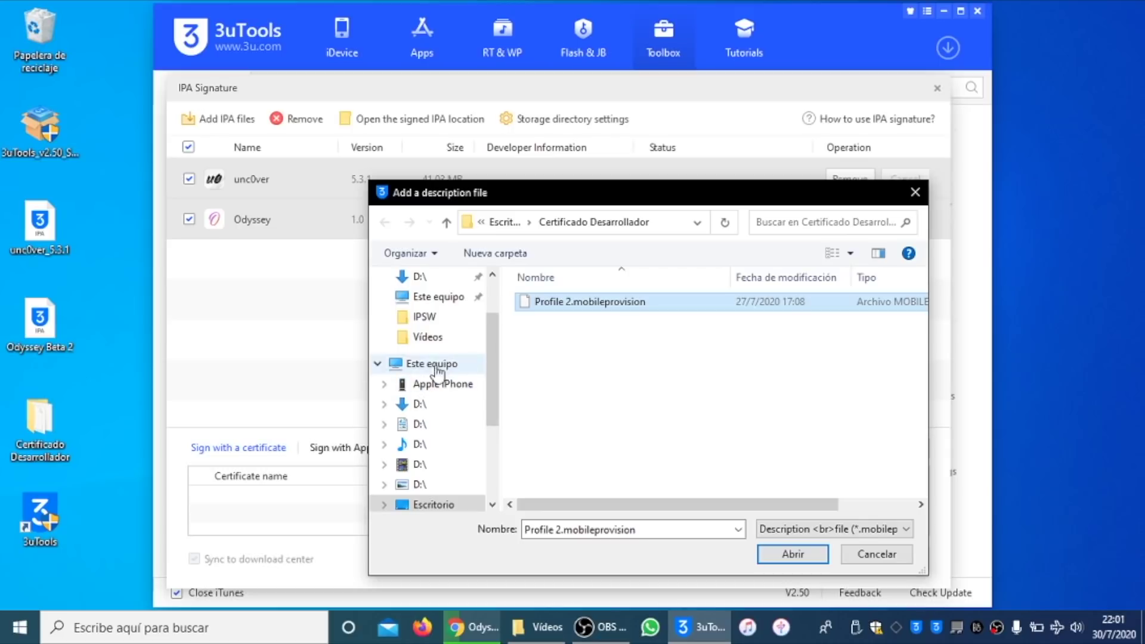
click(792, 554)
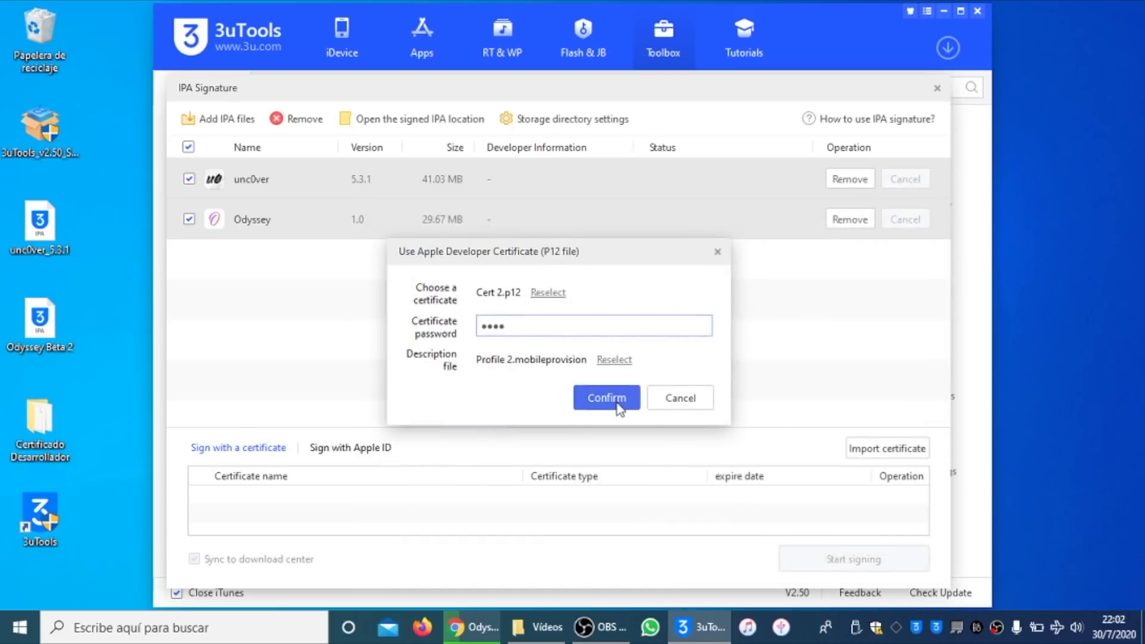
click(636, 404)
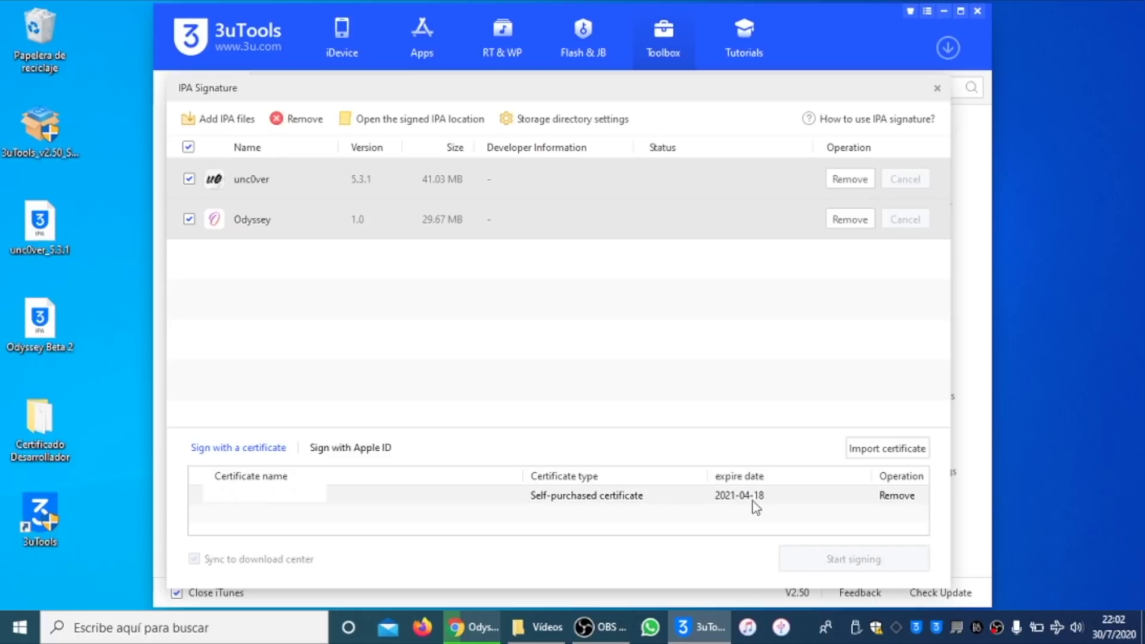
Step: Select the imported self-purchased certificate and sign the unc0ver and Odyssey IPAs
click(804, 496)
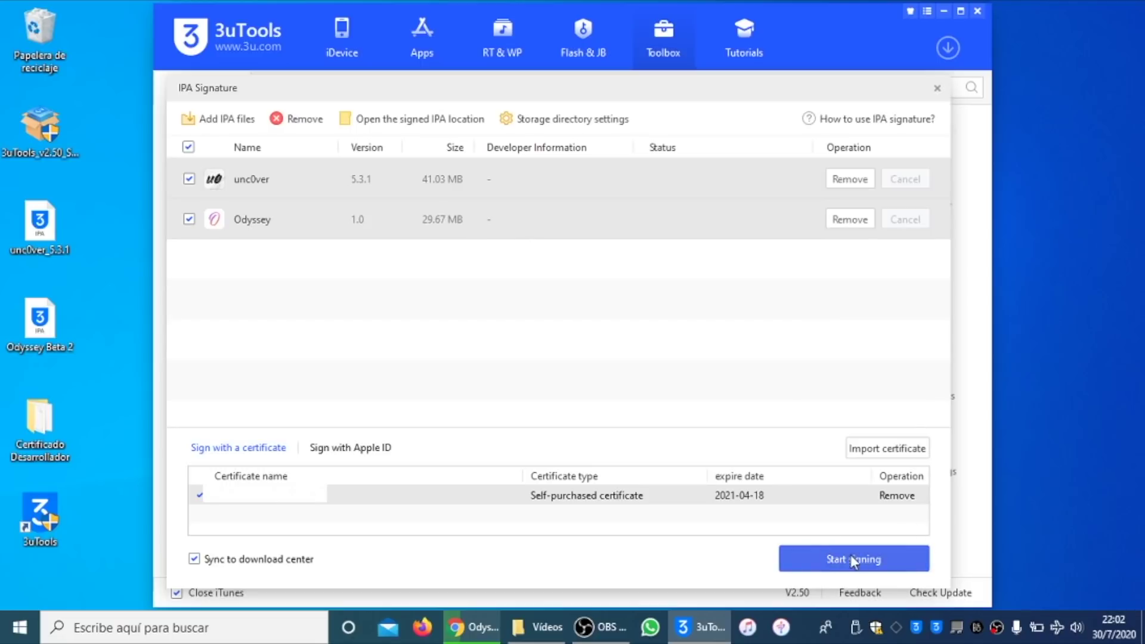
click(890, 559)
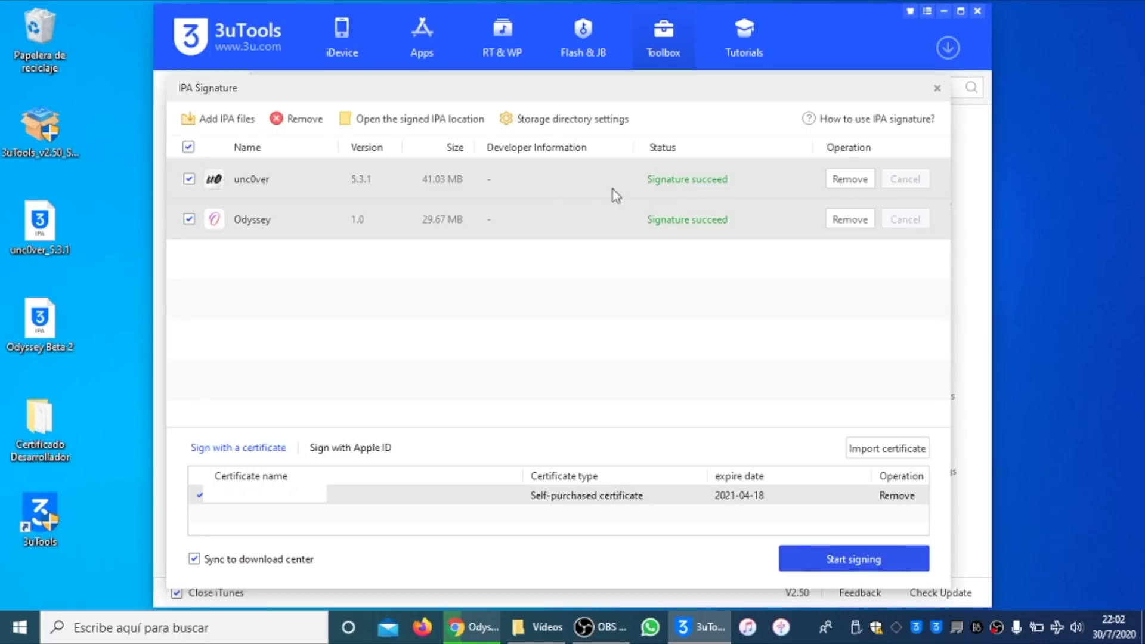
Step: Open the signed Odyssey Beta 2 IPA from its folder and install it on the iPhone SE
click(427, 124)
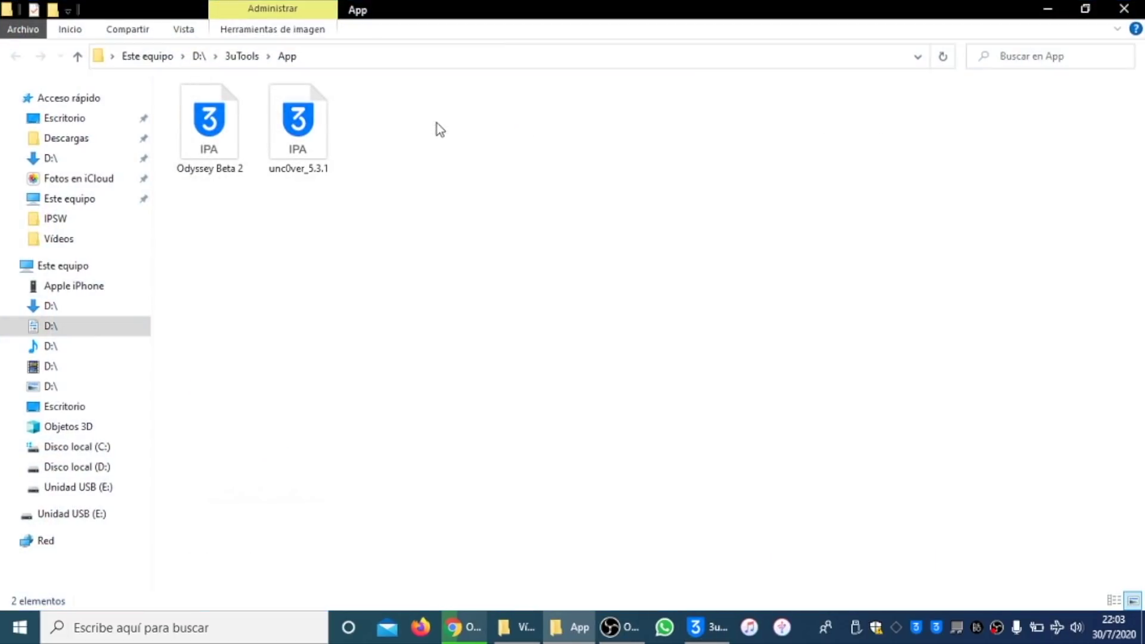
click(240, 132)
click(225, 127)
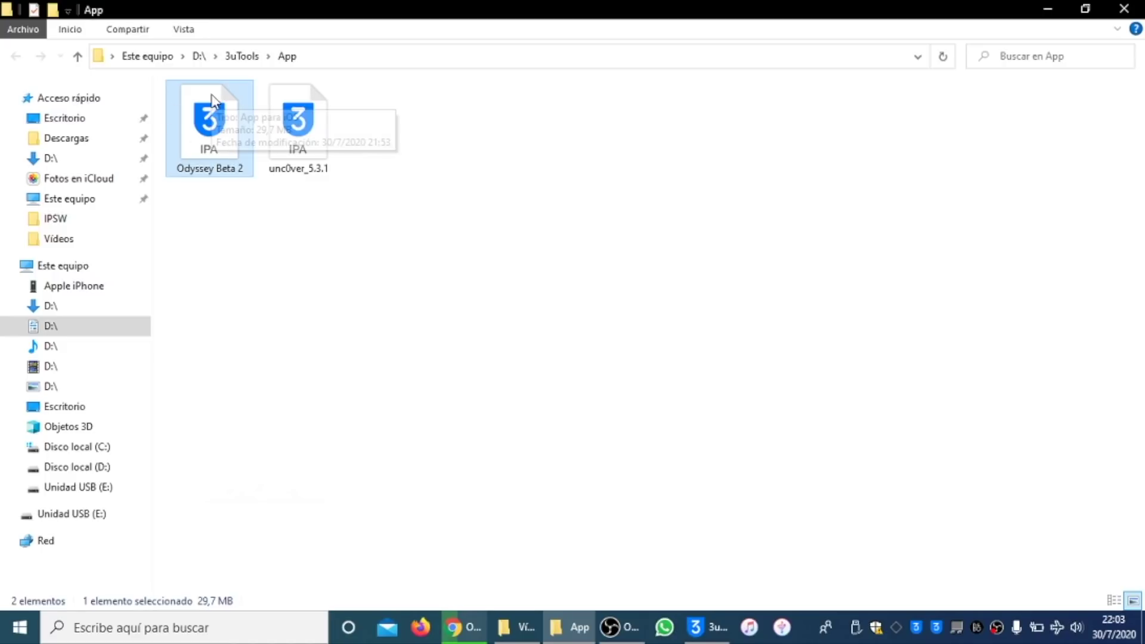
double_click(218, 135)
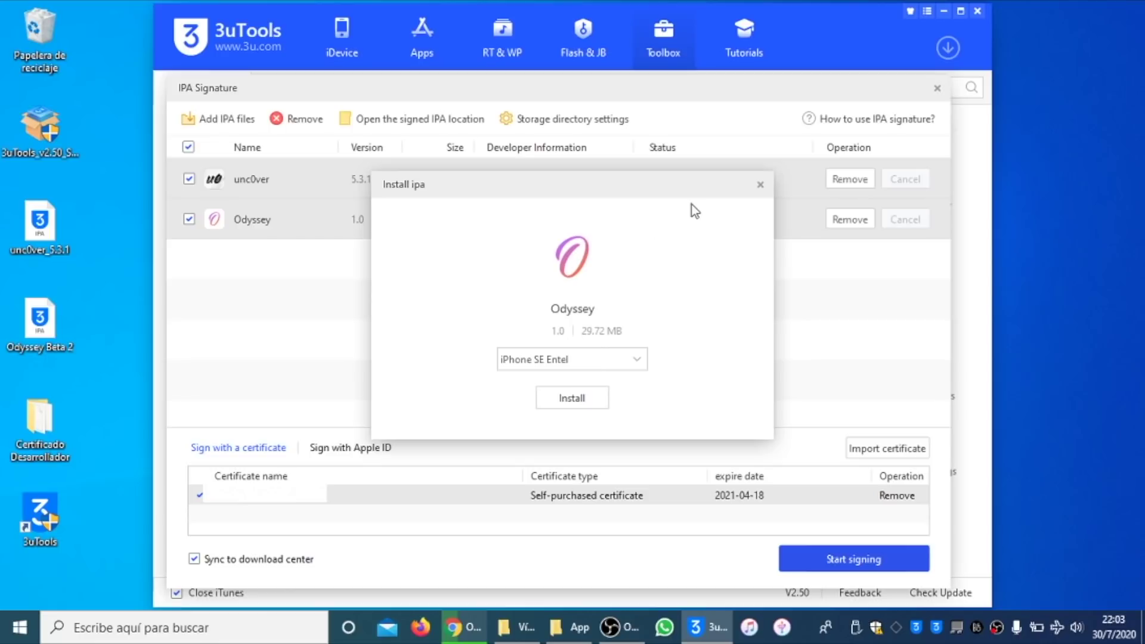
click(606, 395)
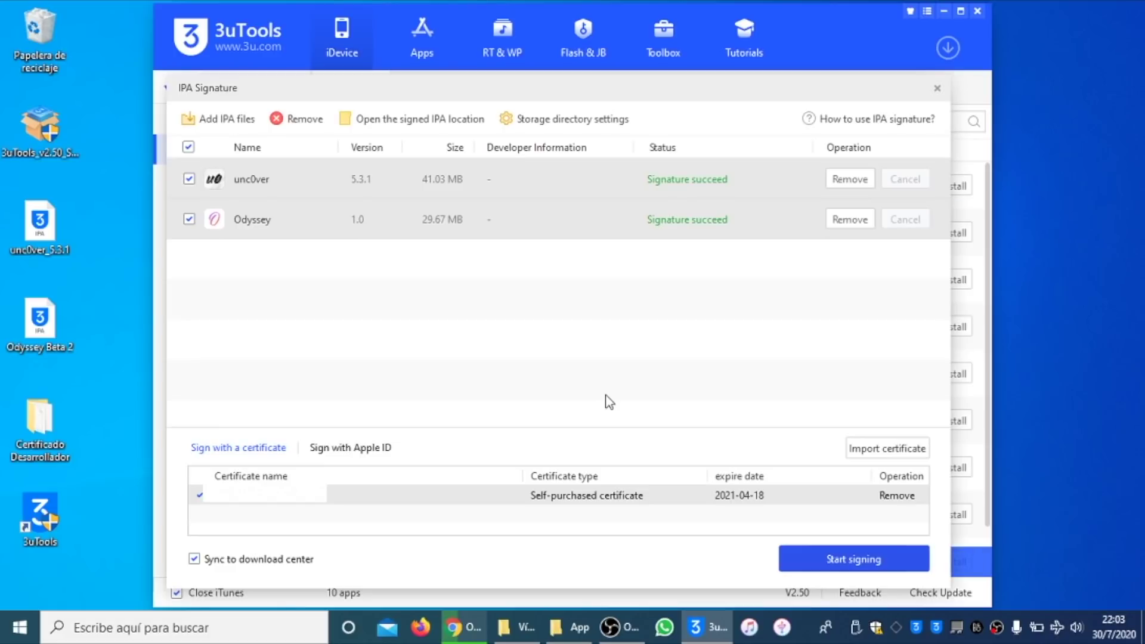
Step: Install unc0ver_5.3.1 through iDevice > Apps > Import & Install ipa
key(alt+Tab)
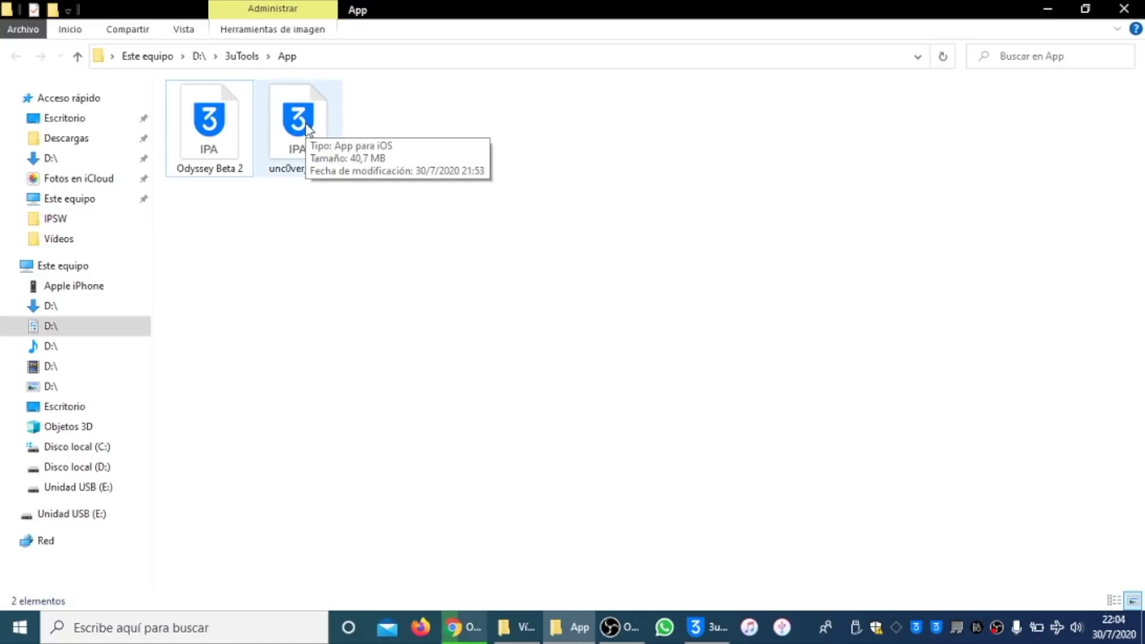
key(alt+Tab)
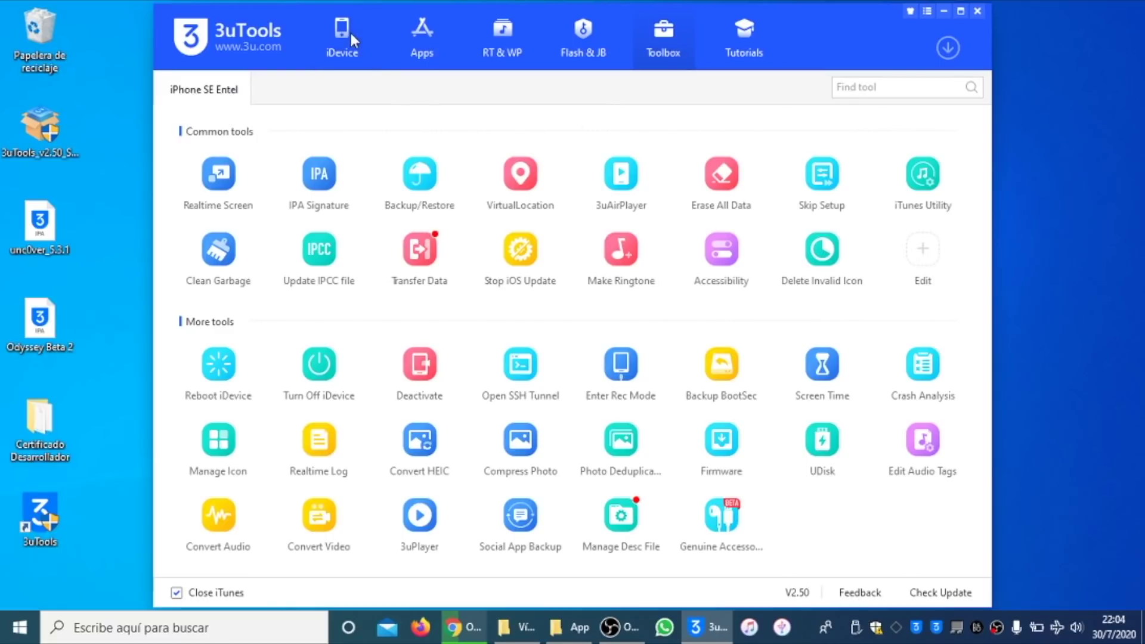
click(345, 35)
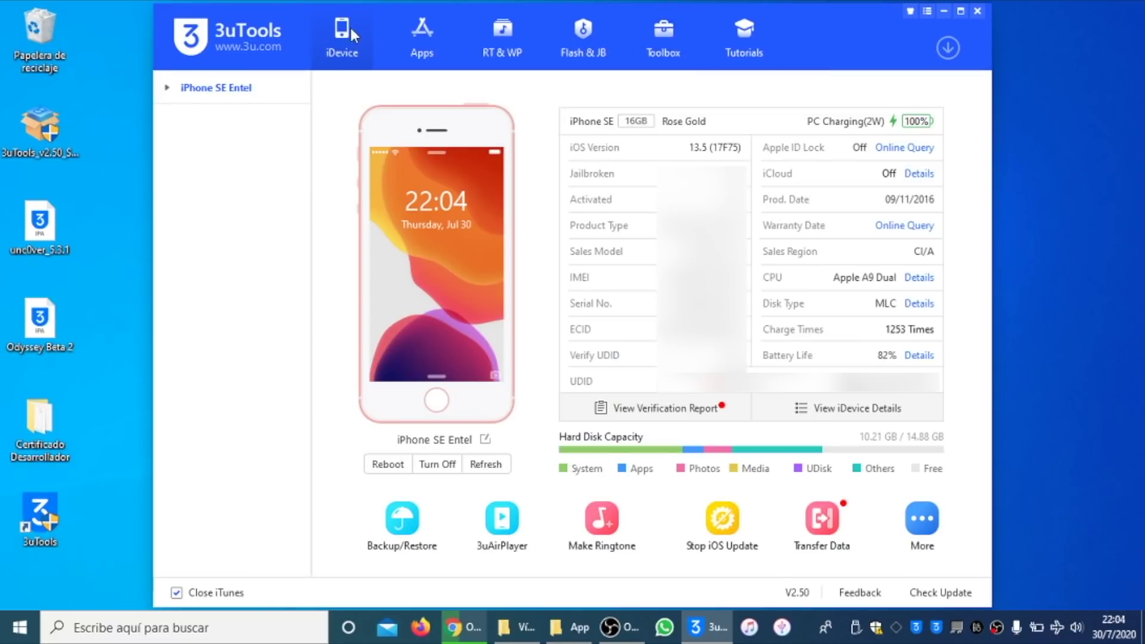
click(167, 89)
click(216, 149)
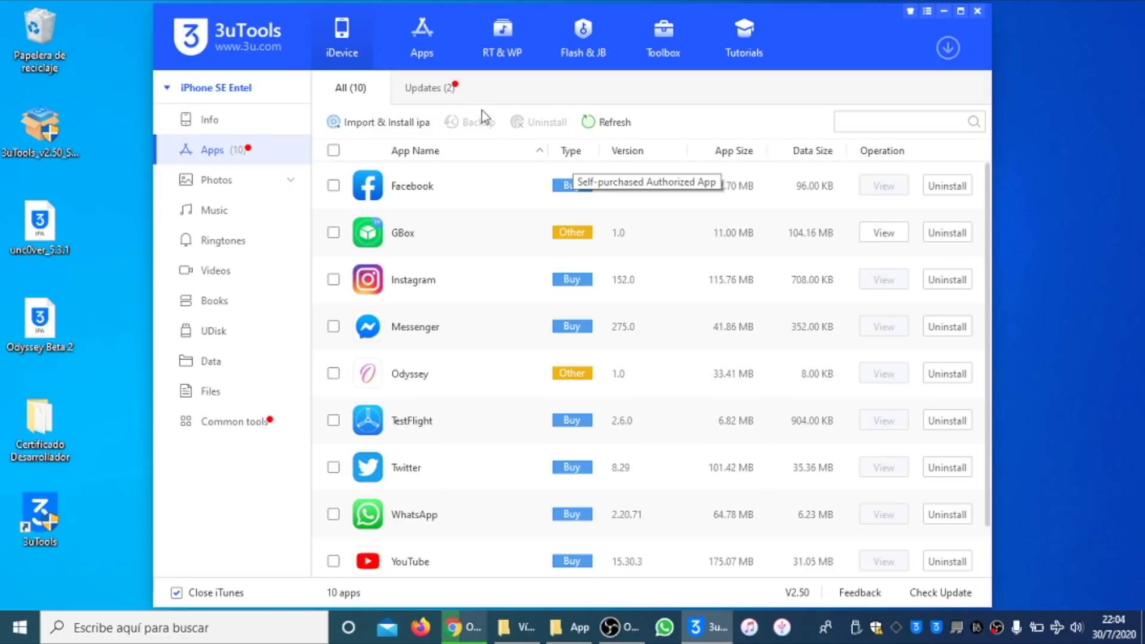
click(403, 123)
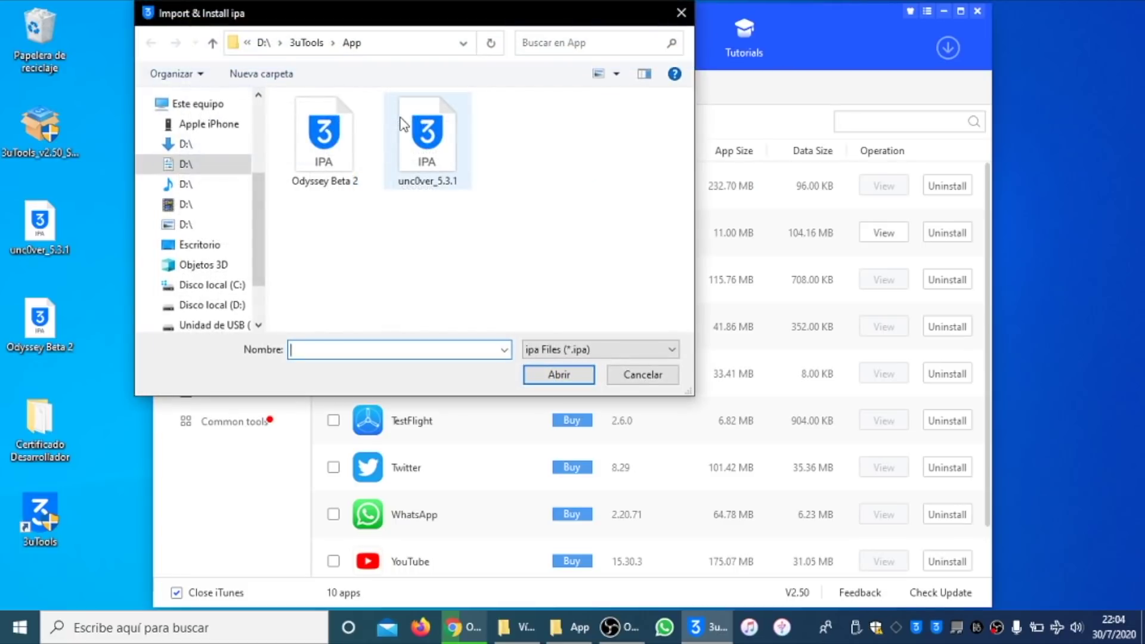
click(462, 163)
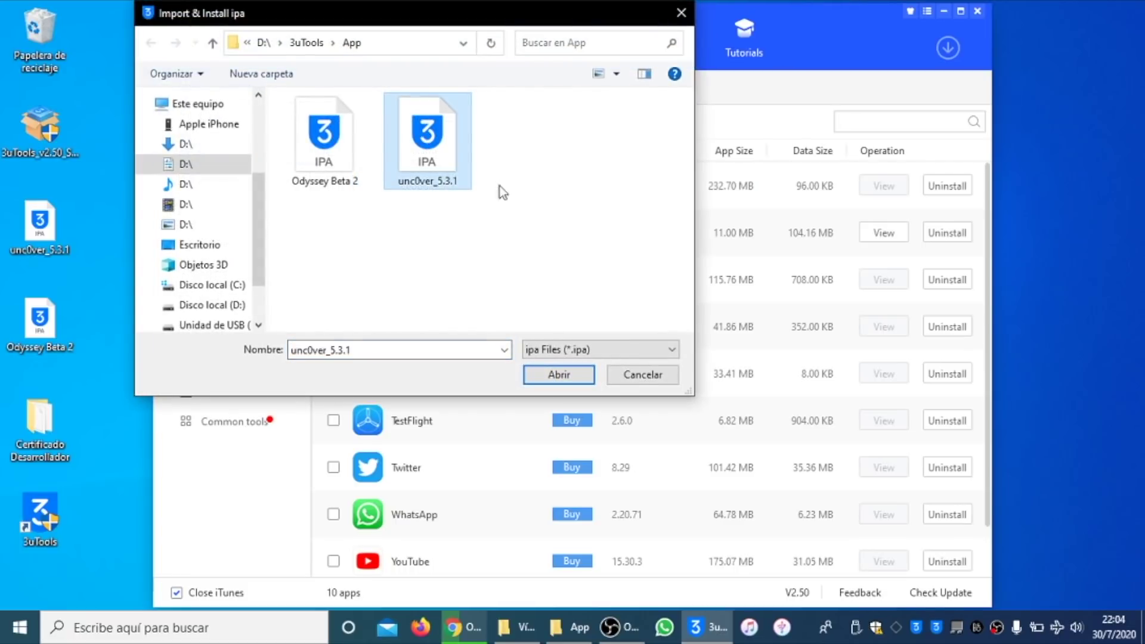
click(574, 372)
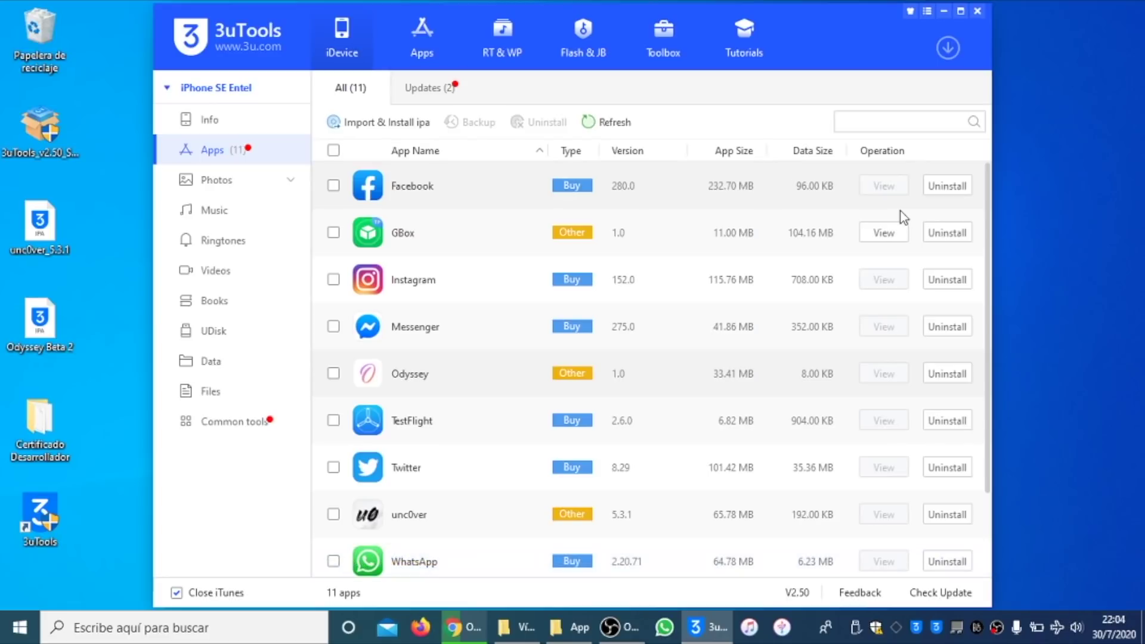
click(669, 35)
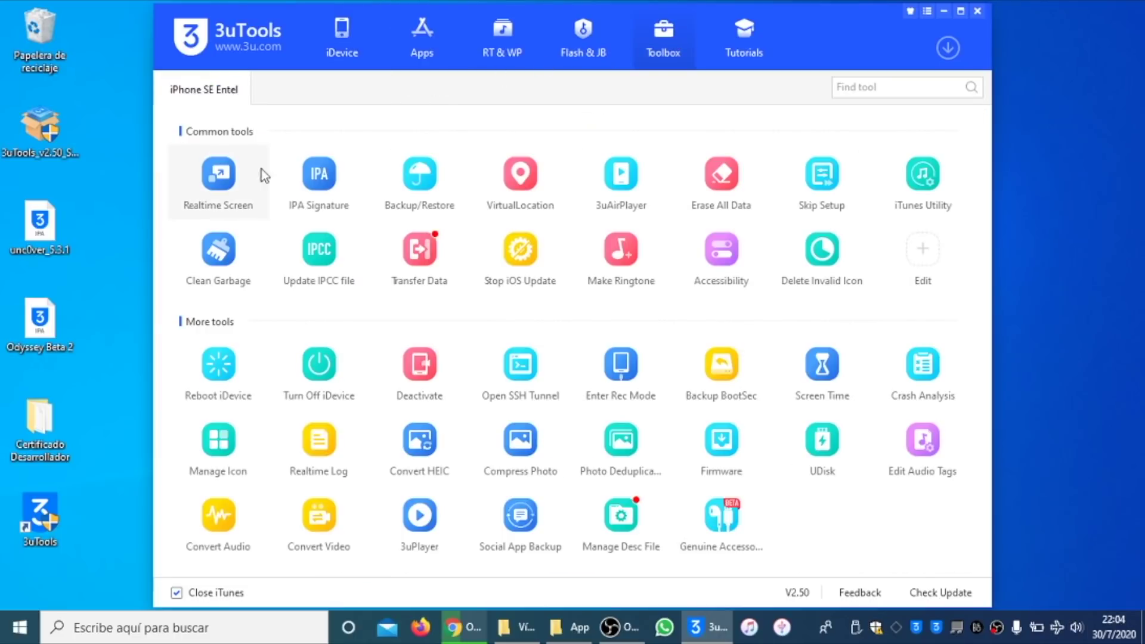
Step: Mirror the iPhone in Realtime Screen, launch Odyssey and view its Credits
click(219, 174)
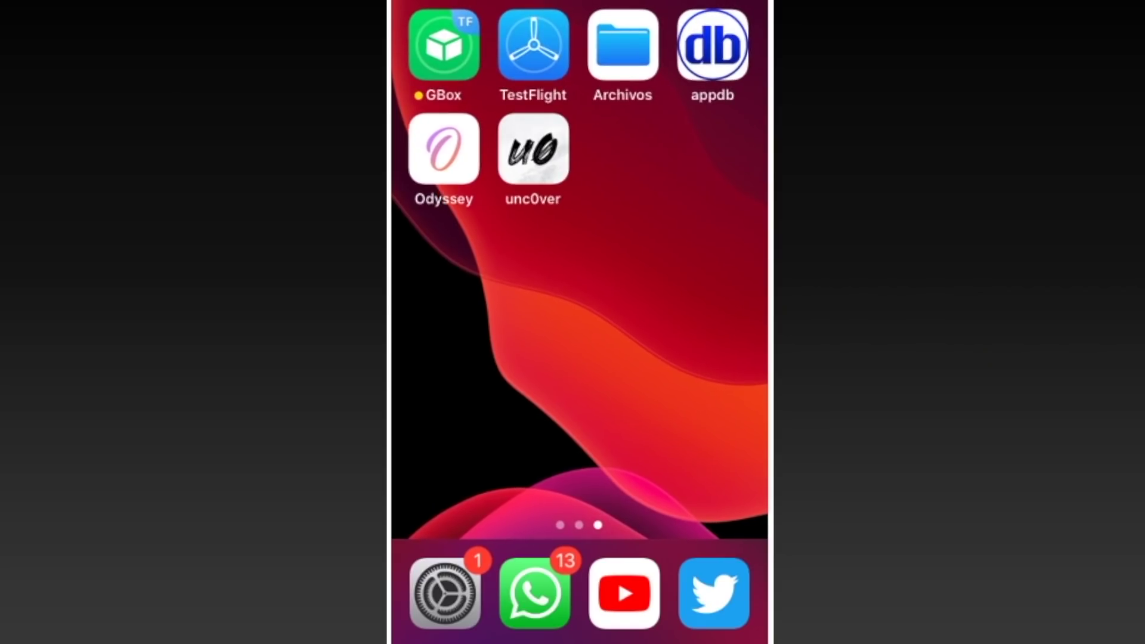
click(443, 148)
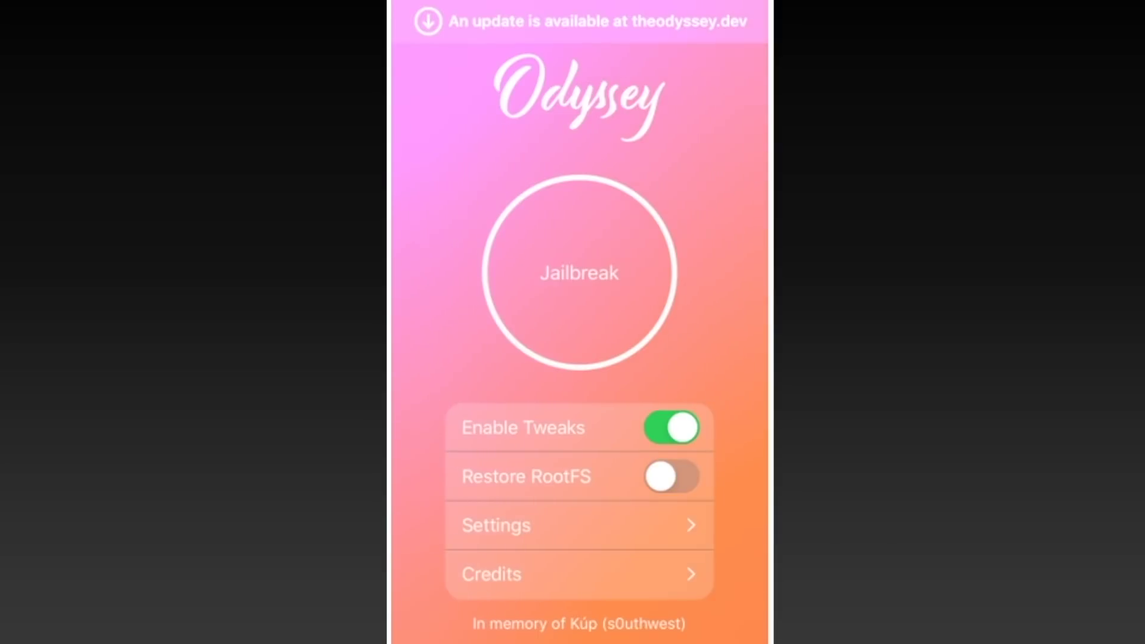
click(536, 574)
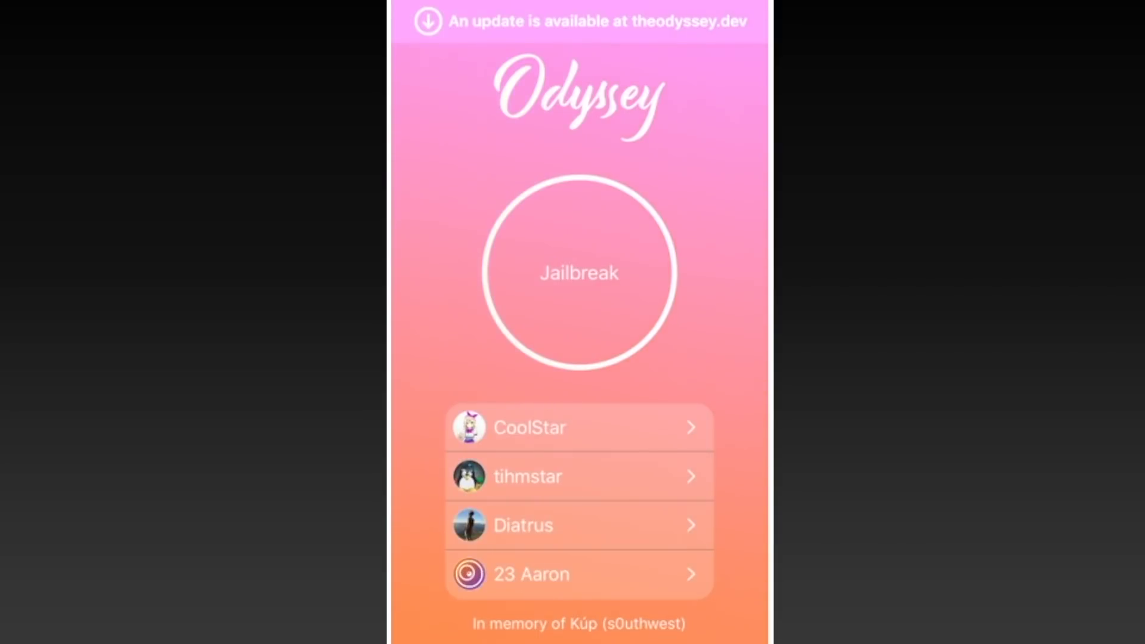
drag(477, 501, 686, 501)
Step: Set Odyssey's theme to Overwatch and return to the iPhone home screen
click(537, 525)
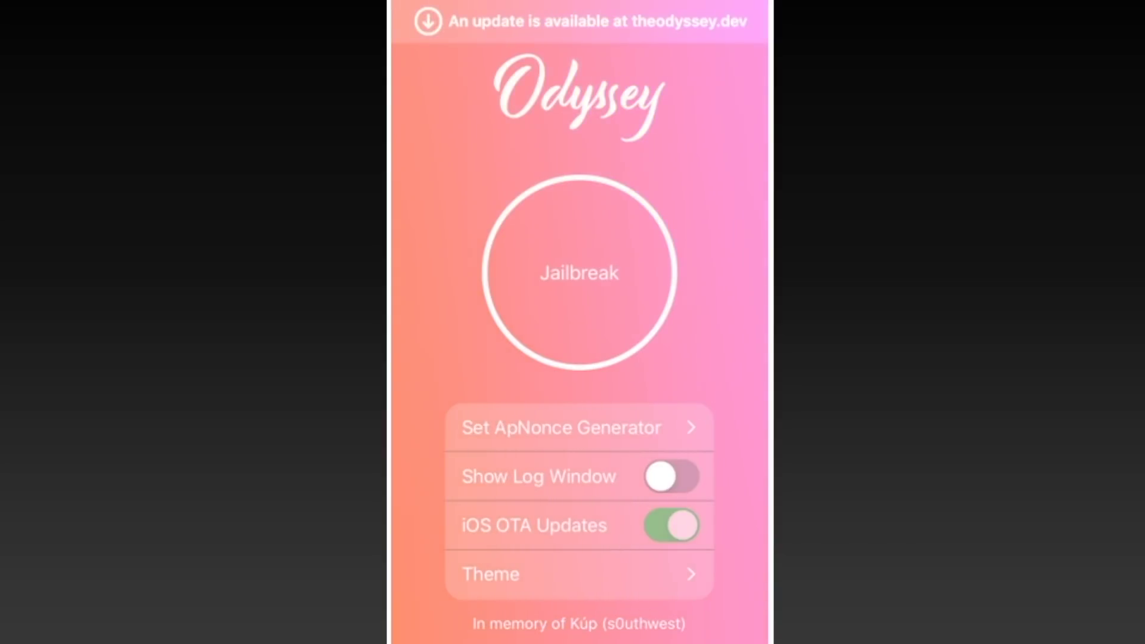
click(537, 573)
scroll(578, 501, down, 3)
click(536, 524)
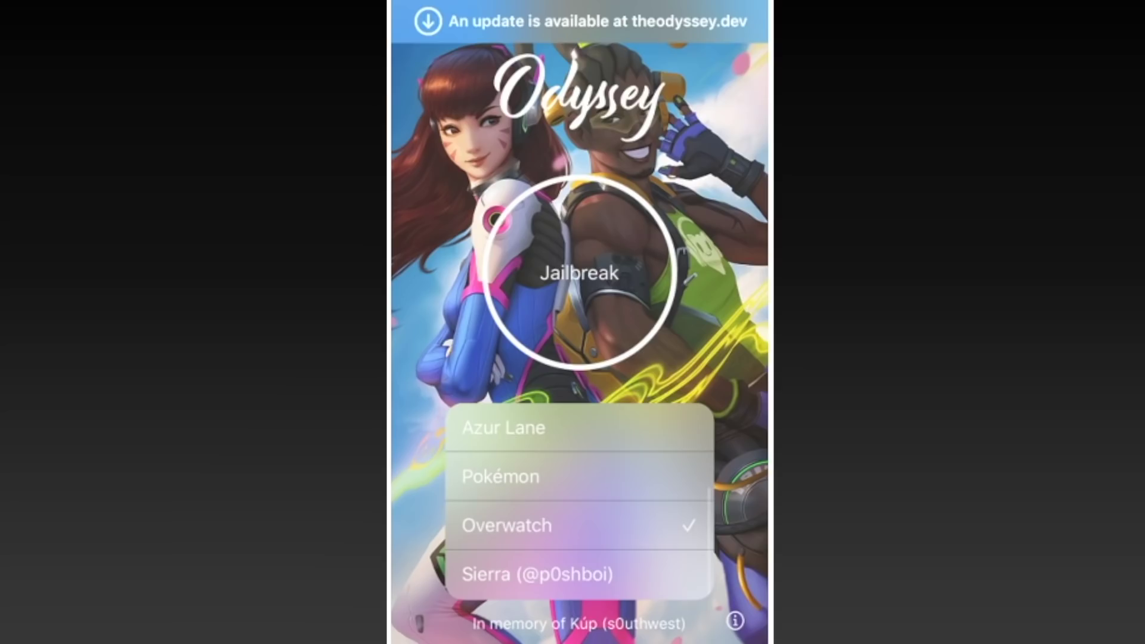
key(super)
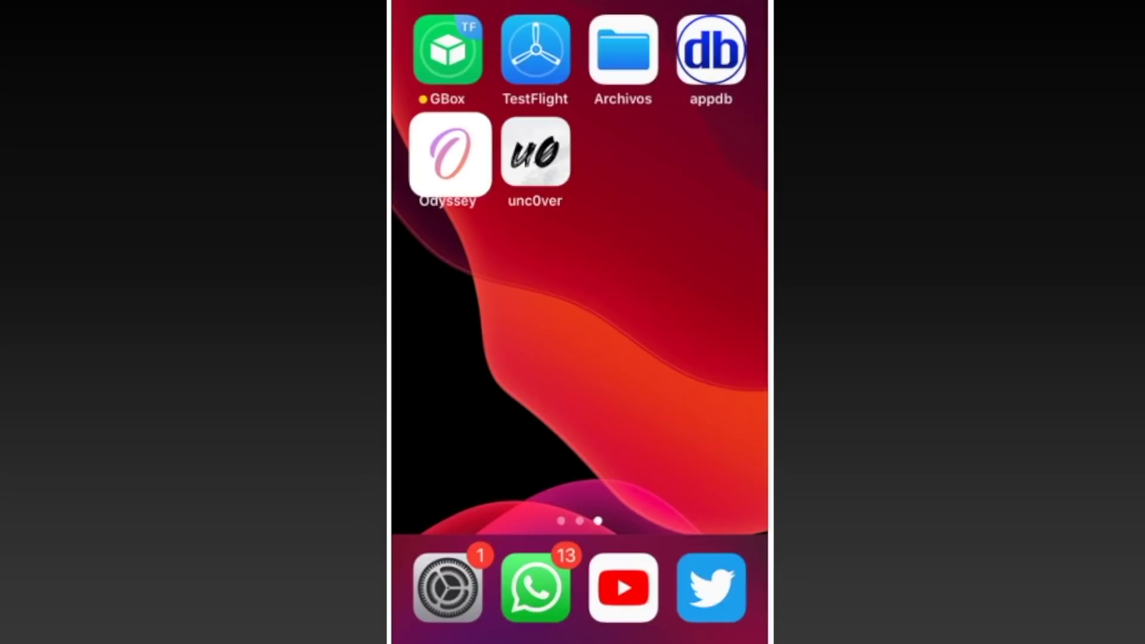
Step: Launch unc0ver on the iPhone, enable Dark Mode in its settings, and return to the main screen
click(537, 150)
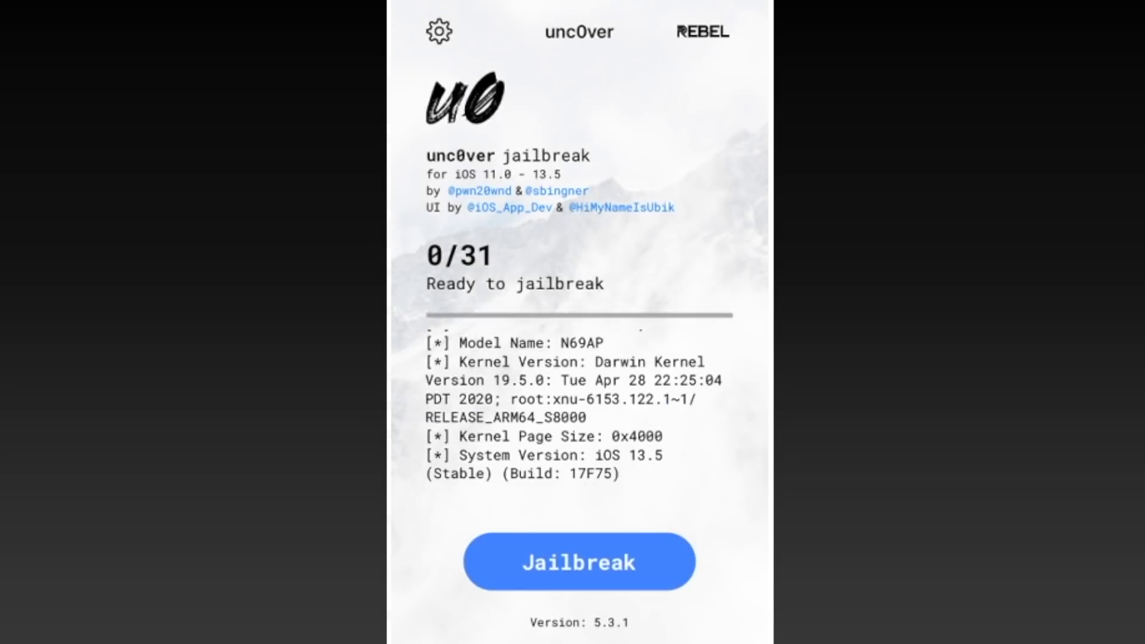
click(439, 31)
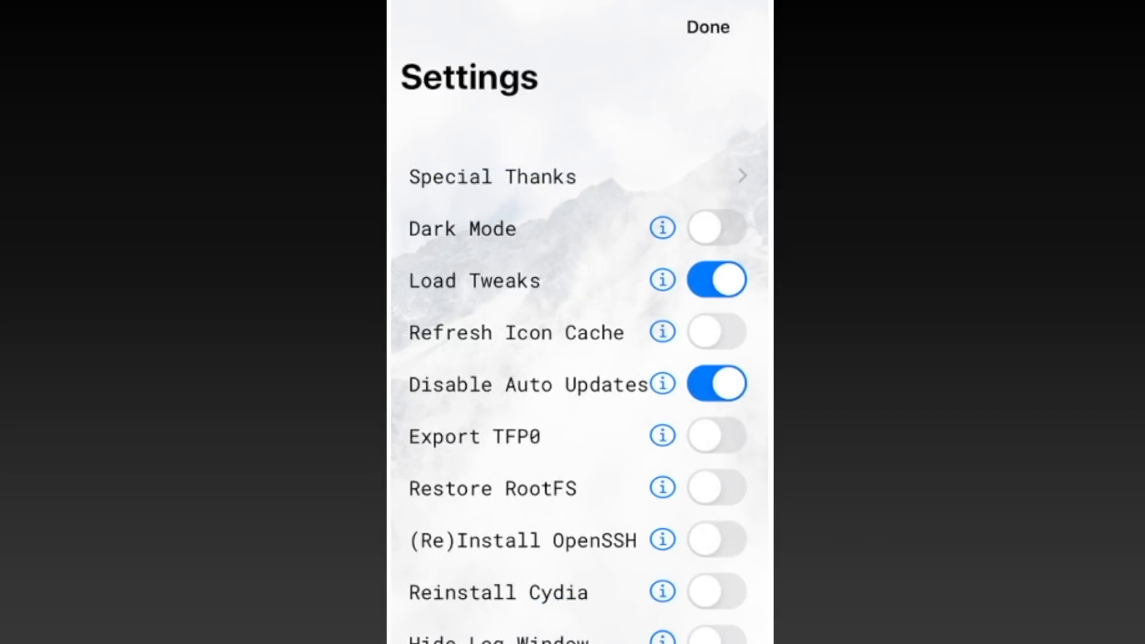
click(716, 228)
click(708, 27)
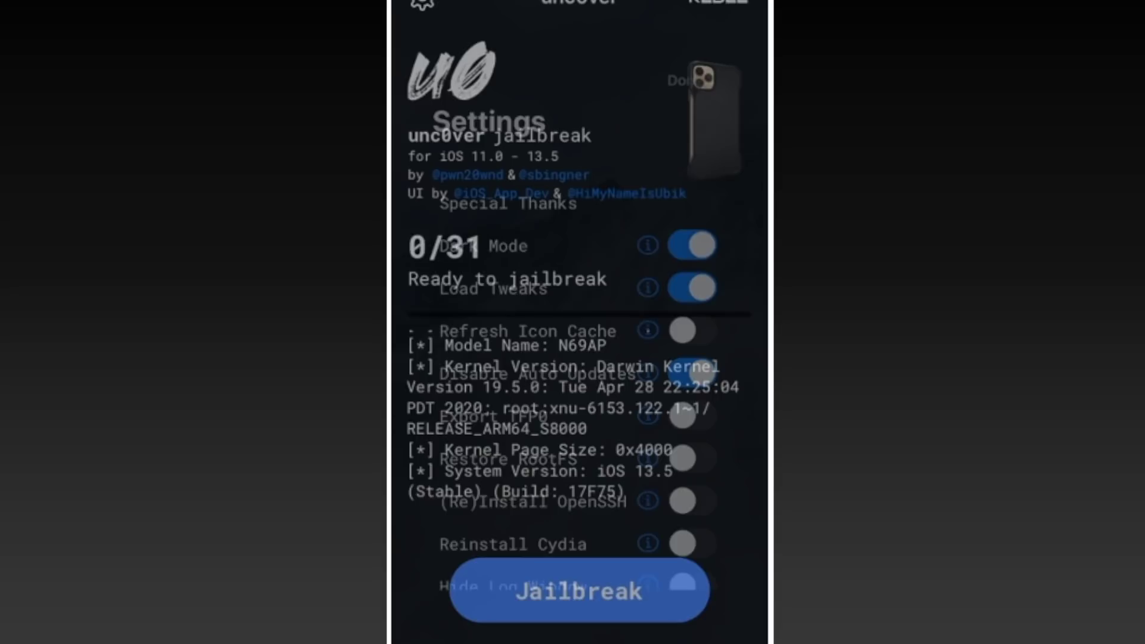
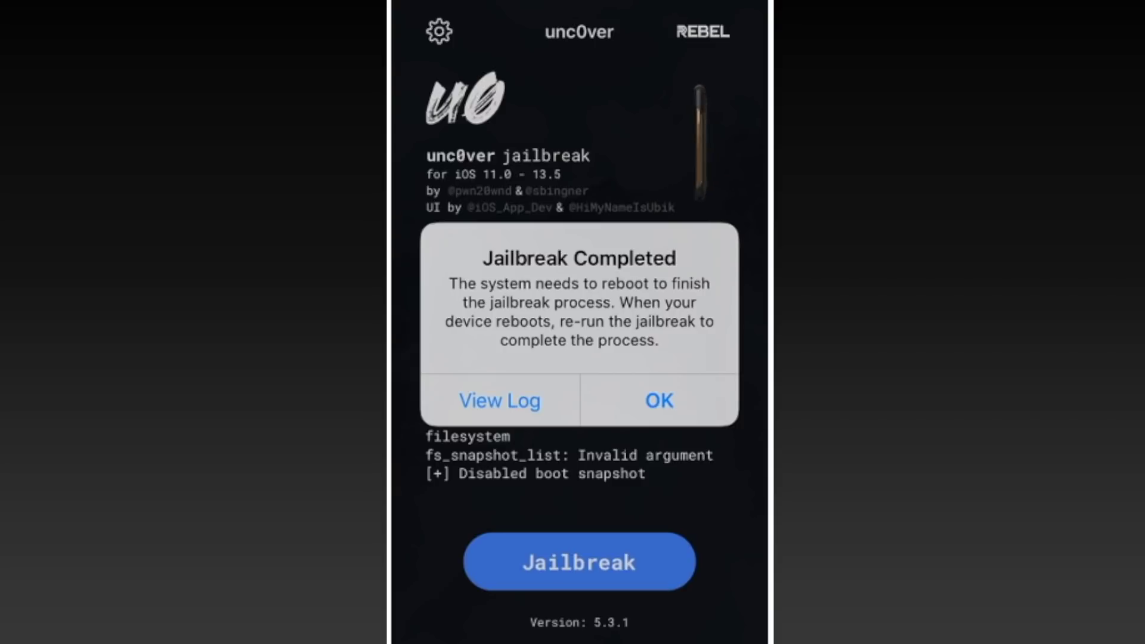
Step: Confirm the 'Jailbreak Completed' reboot alert and swipe to the home screen page showing unc0ver
click(659, 400)
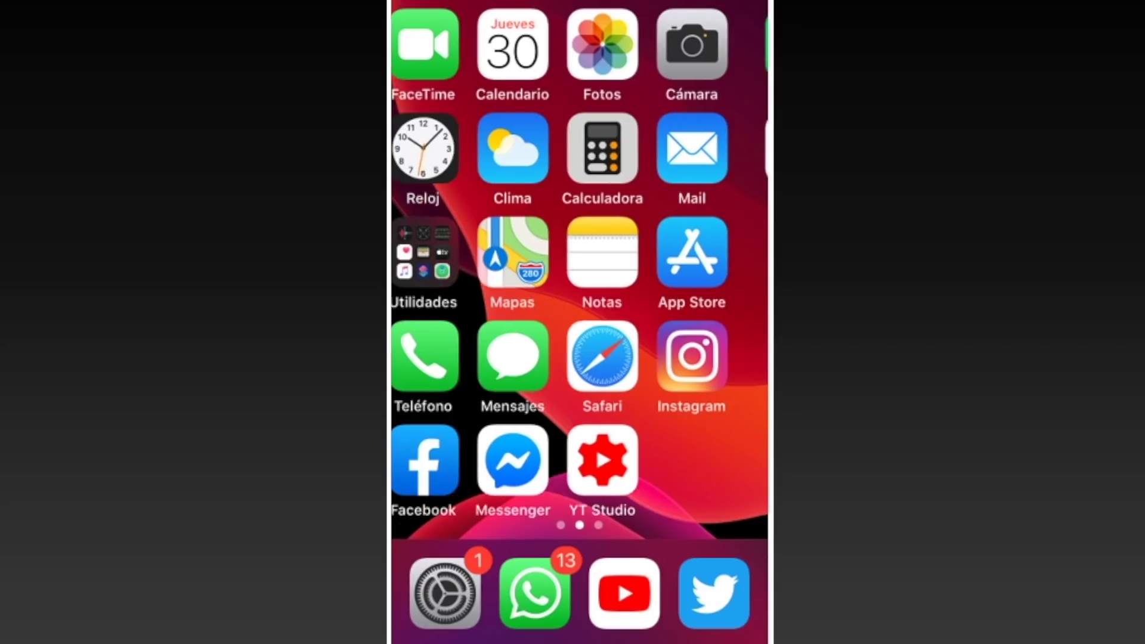
drag(686, 358, 418, 357)
Step: Relaunch unc0ver and start the second jailbreak run
click(537, 149)
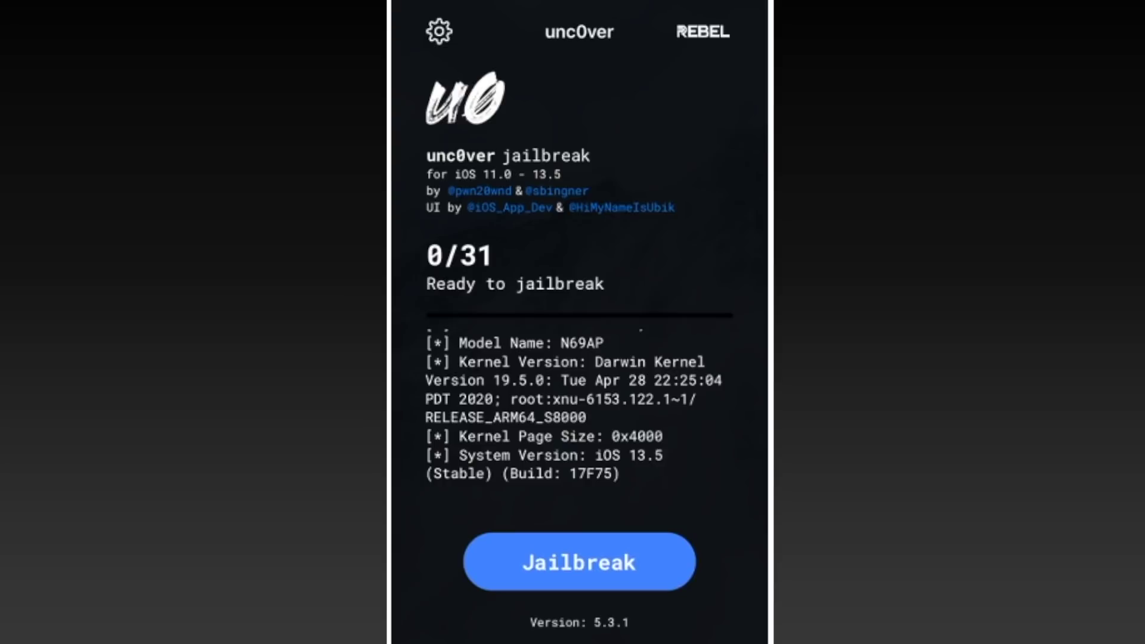
click(579, 561)
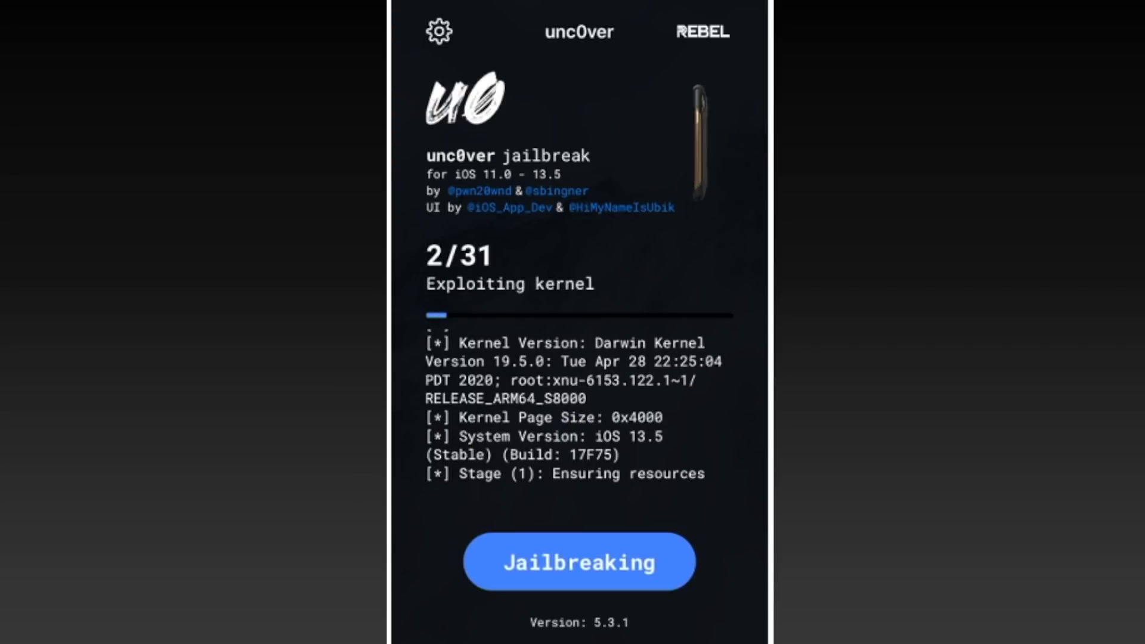
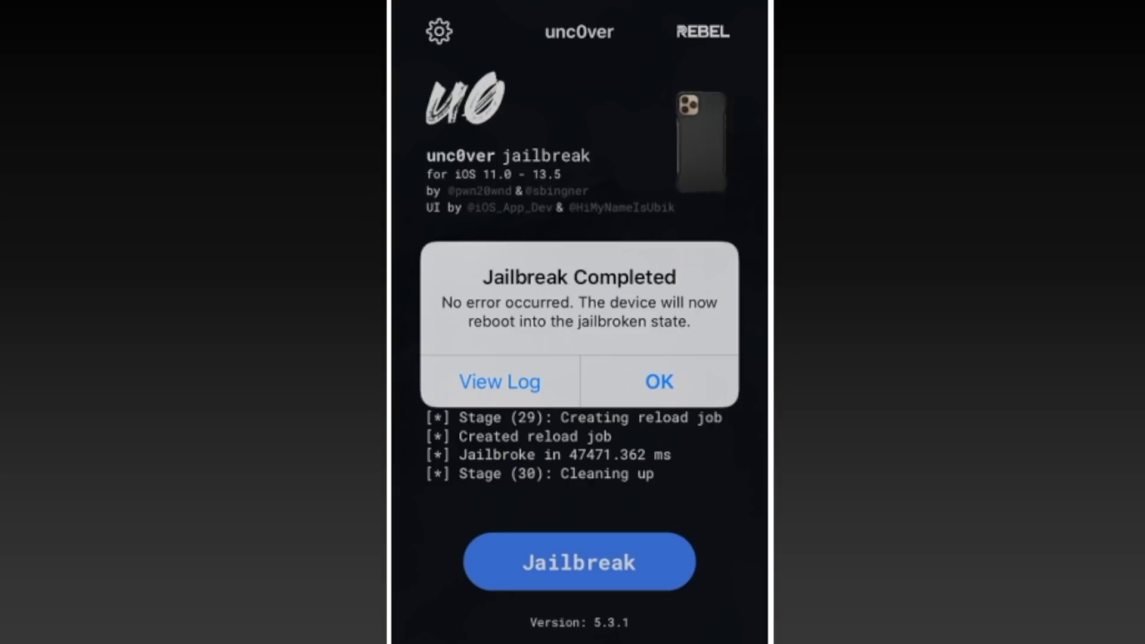
Step: Dismiss the Jailbreak Completed alert and swipe to the home page with Odyssey, unc0ver and Cydia
click(658, 381)
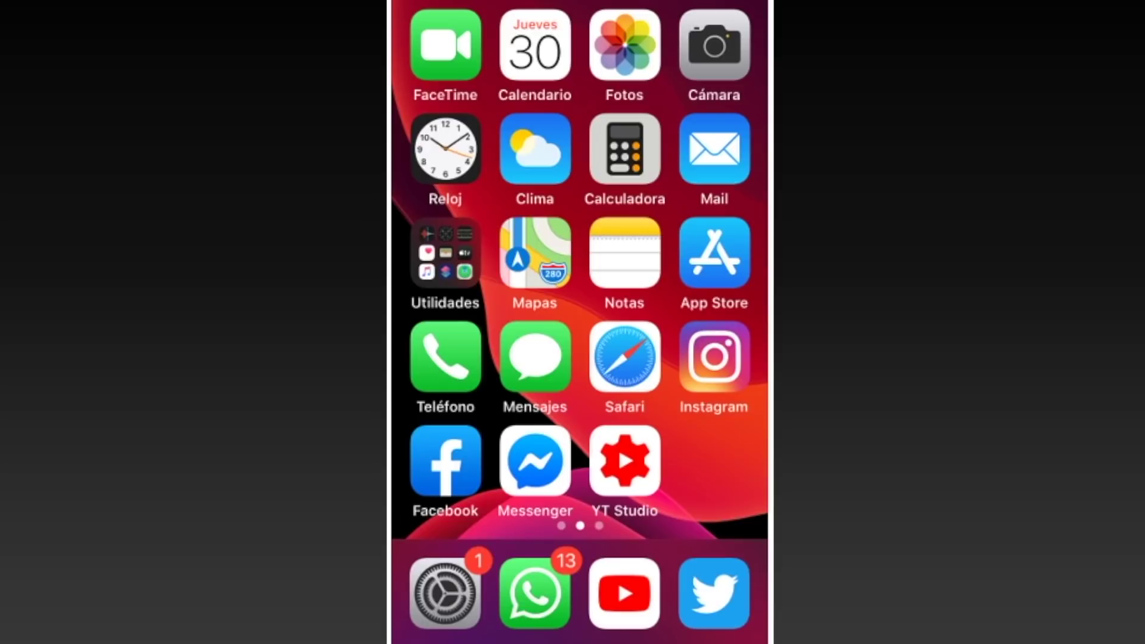
scroll(579, 268, right, 5)
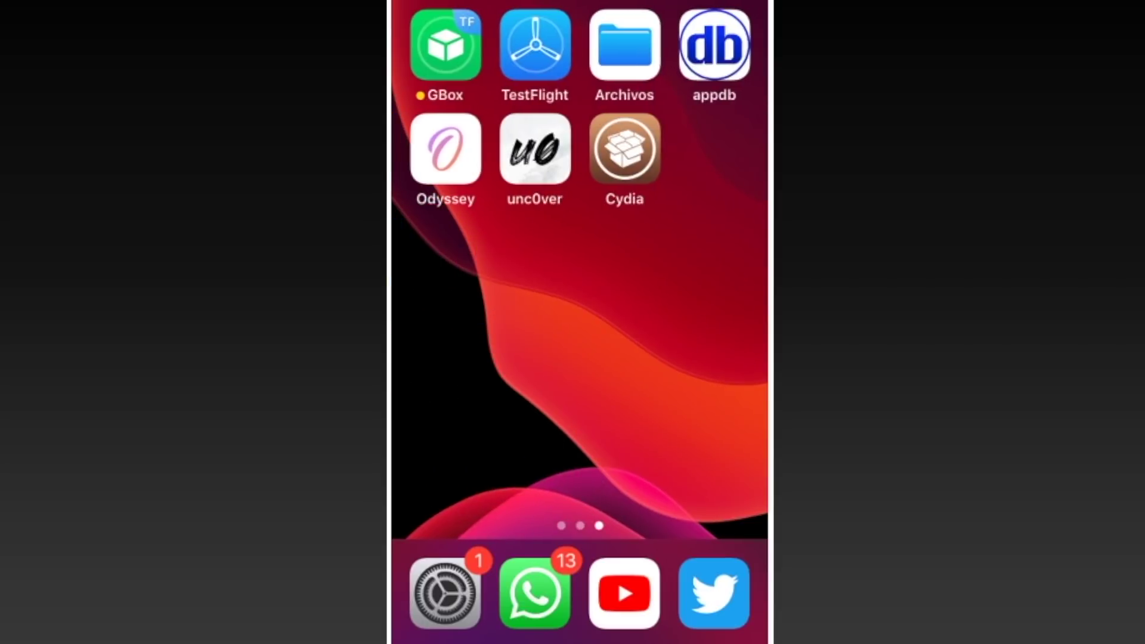
Step: In Cydia's Fuentes, queue Actualizar todo, including the critical packages, and keep queueing
click(625, 149)
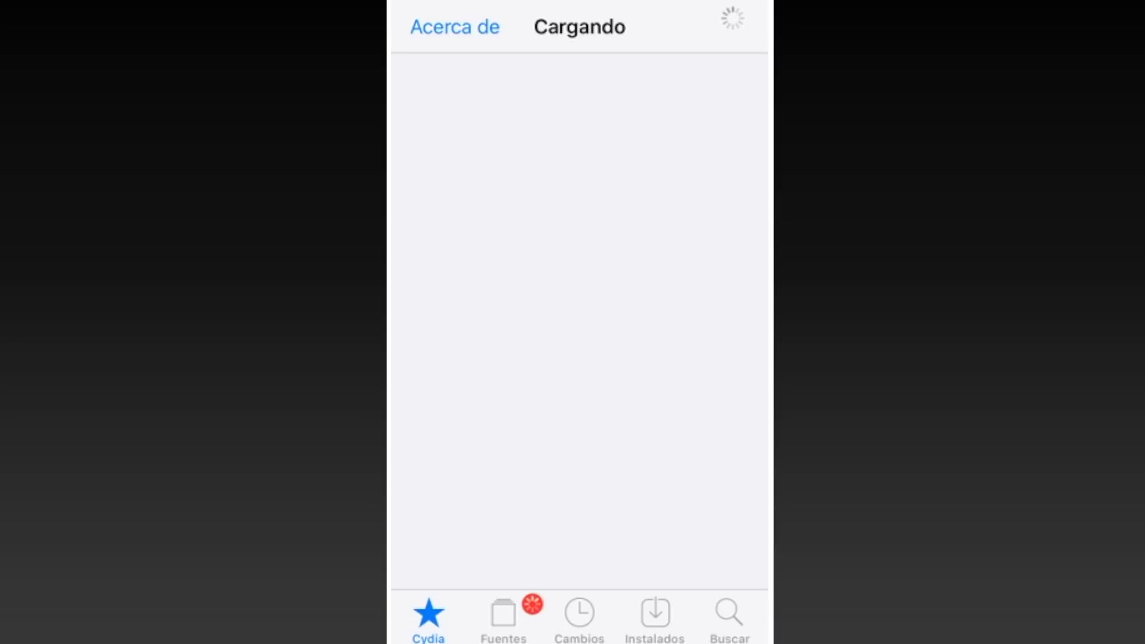
click(503, 620)
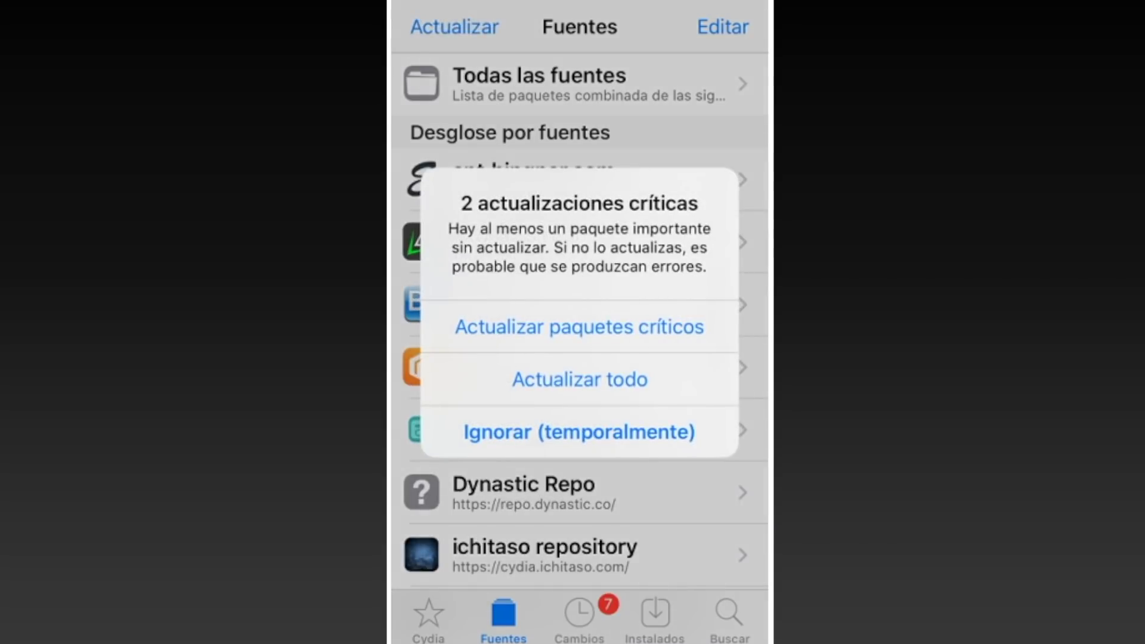
click(580, 380)
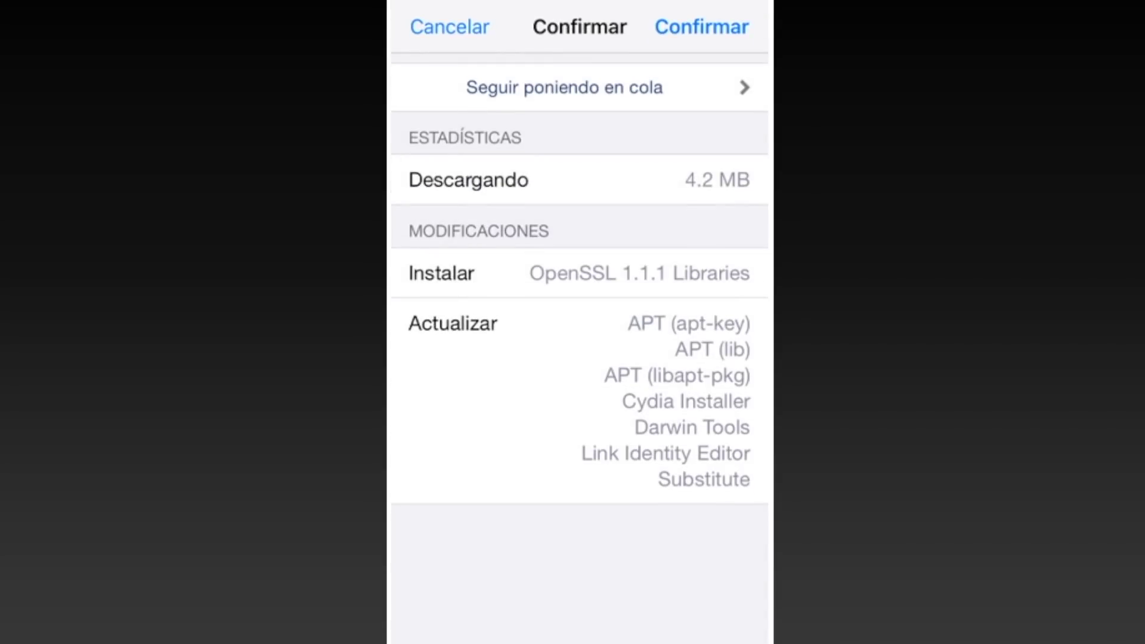
click(564, 87)
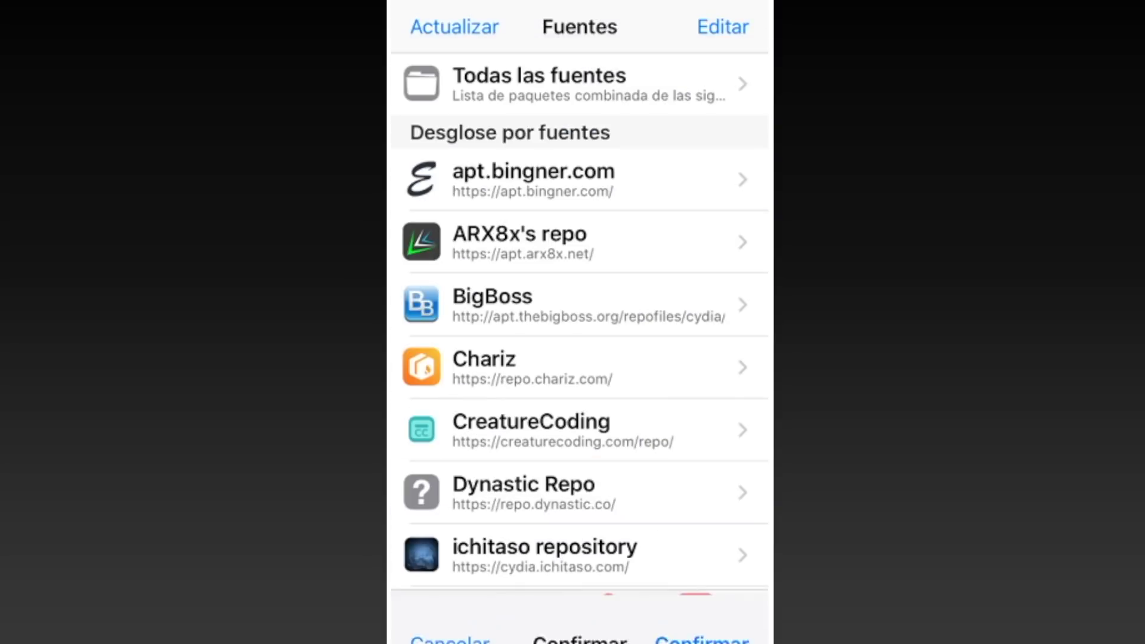
Step: Search 'Cyl', install Cylinder together with the queued updates, and restart SpringBoard
click(730, 620)
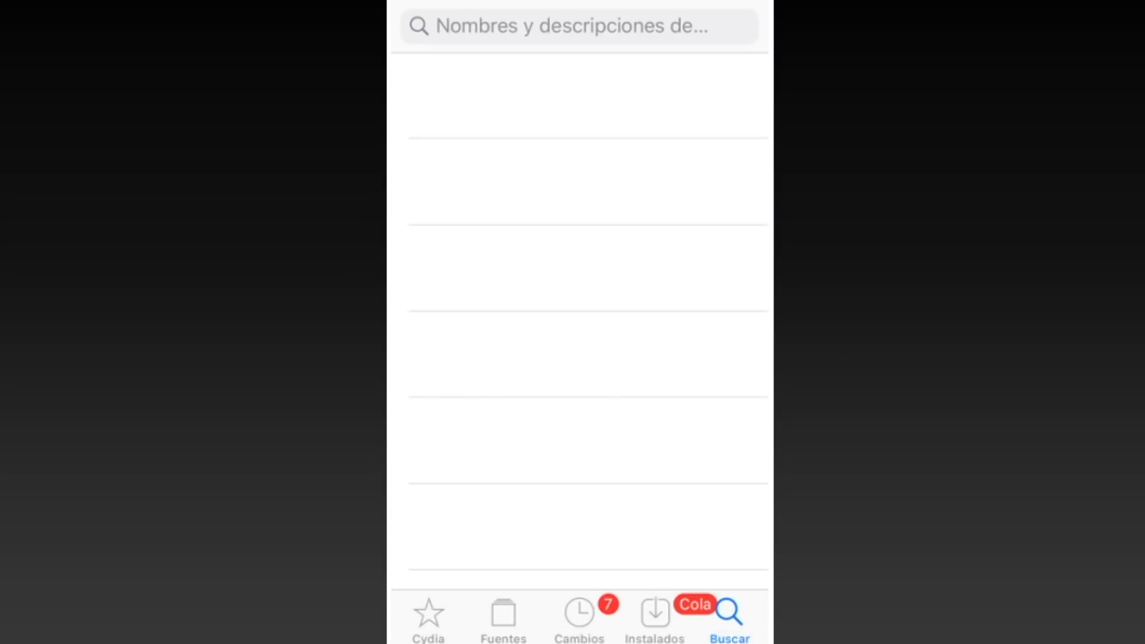
text(Cy)
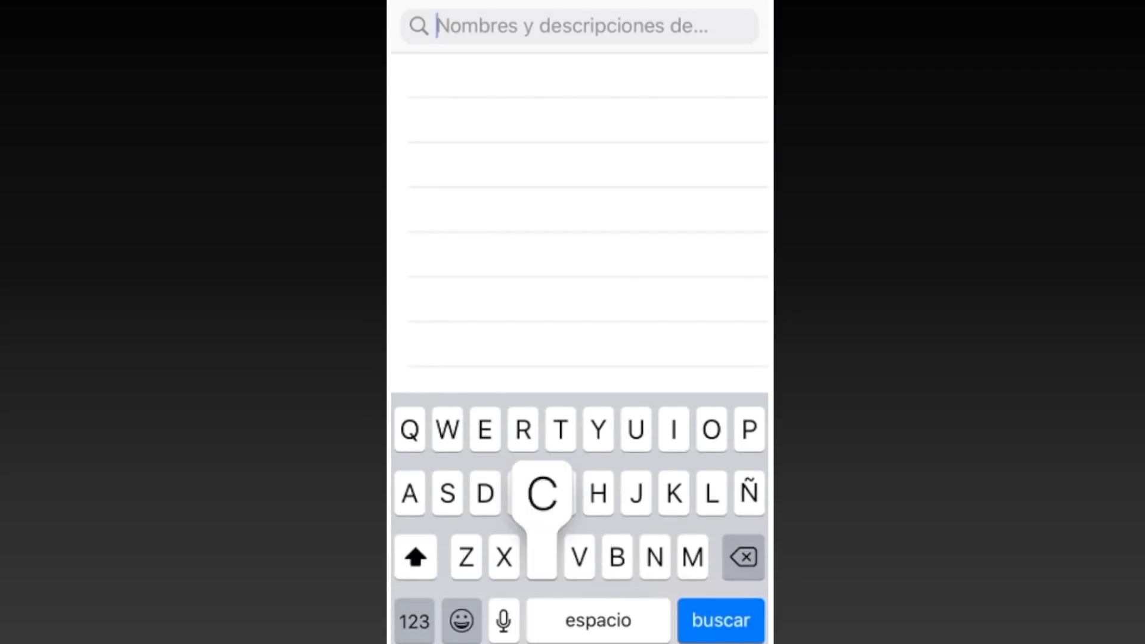
text(l)
click(506, 120)
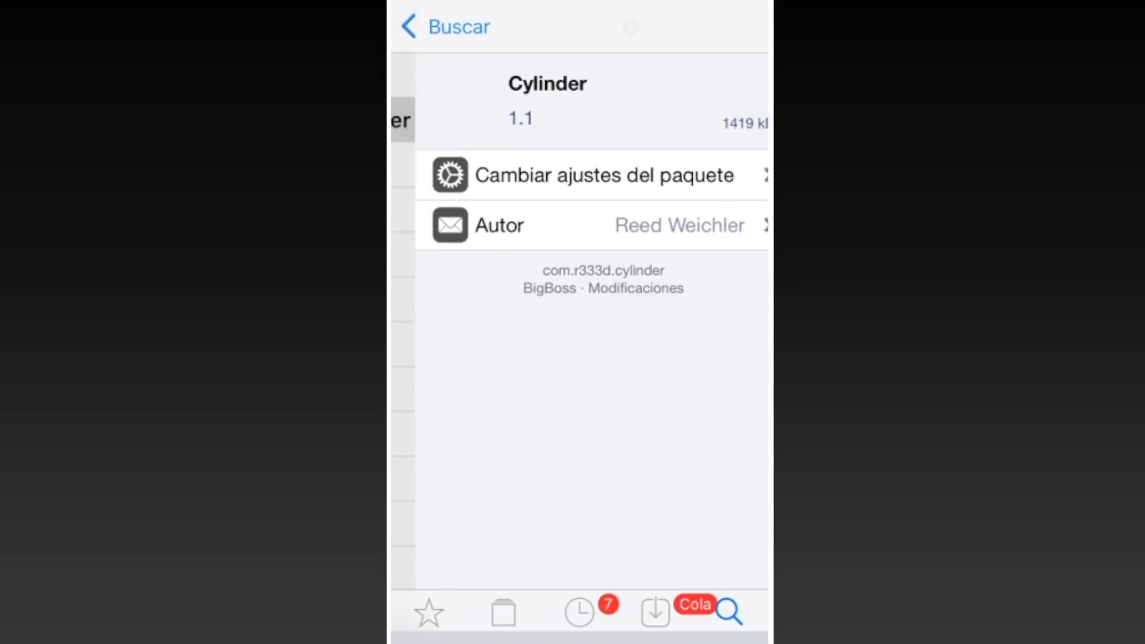
click(706, 27)
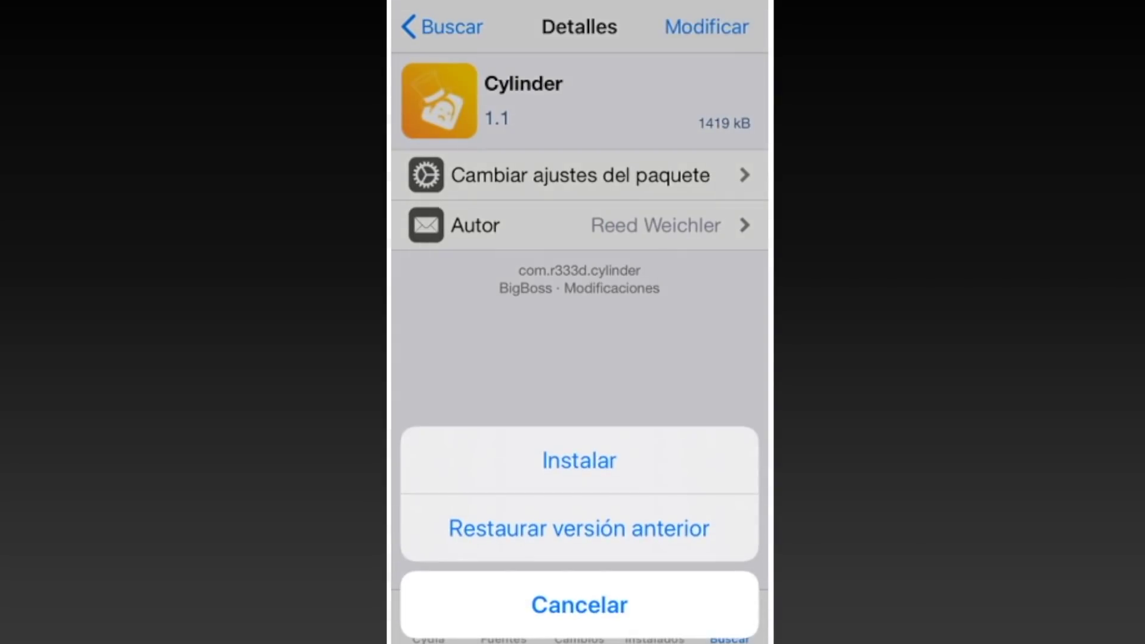
click(579, 460)
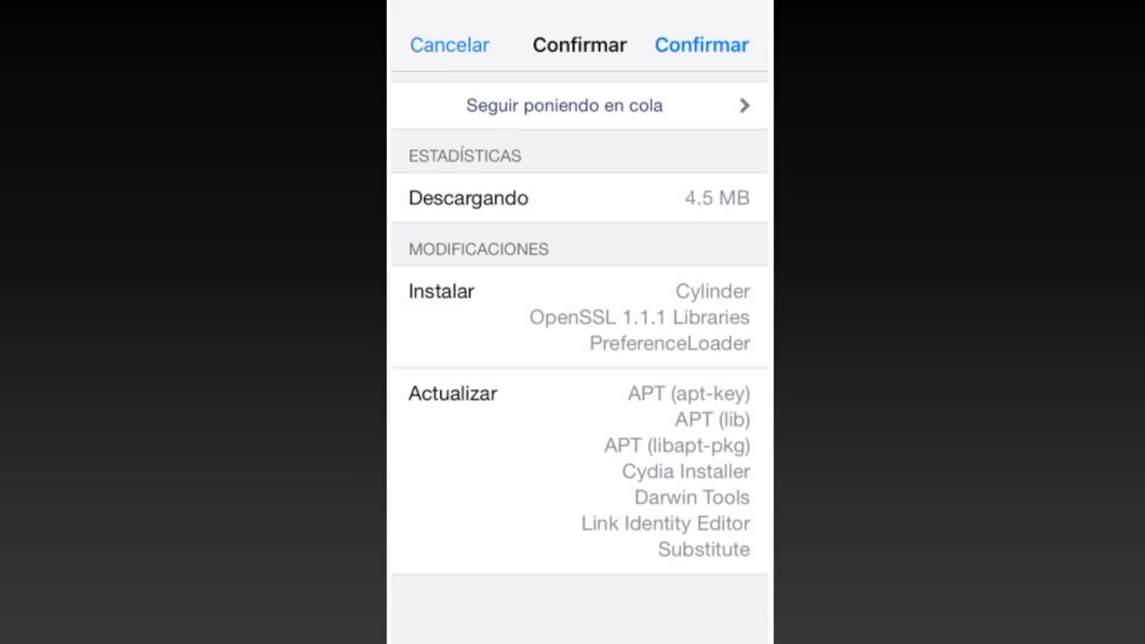
click(707, 26)
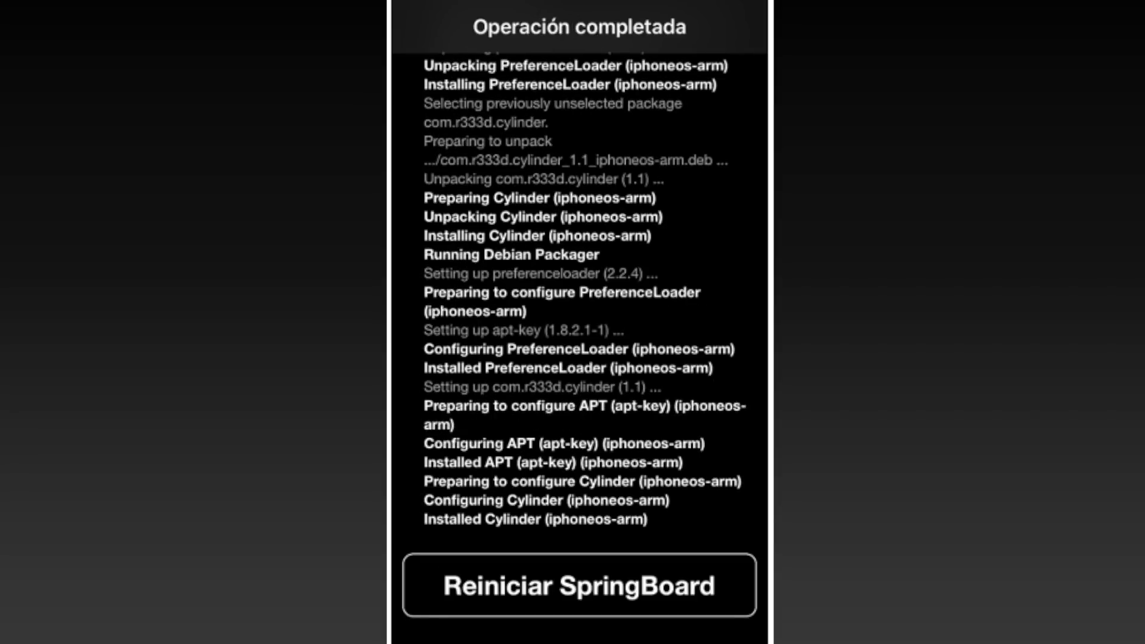
click(578, 585)
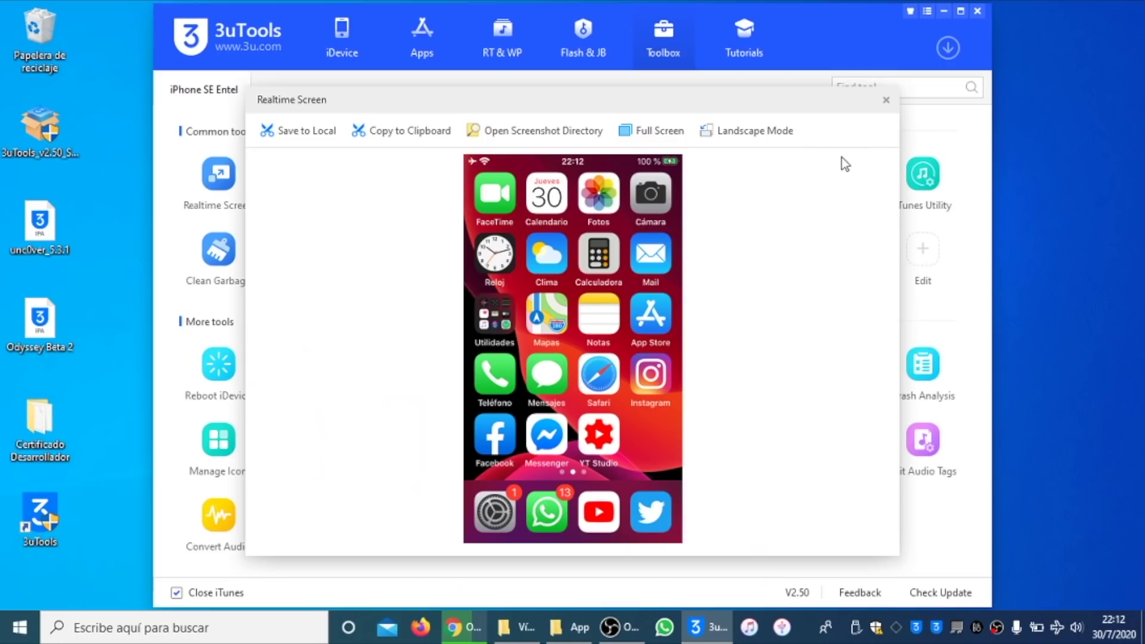
Step: Open the IPA Signature tool from the Toolbox and choose Sign with Apple ID
click(886, 100)
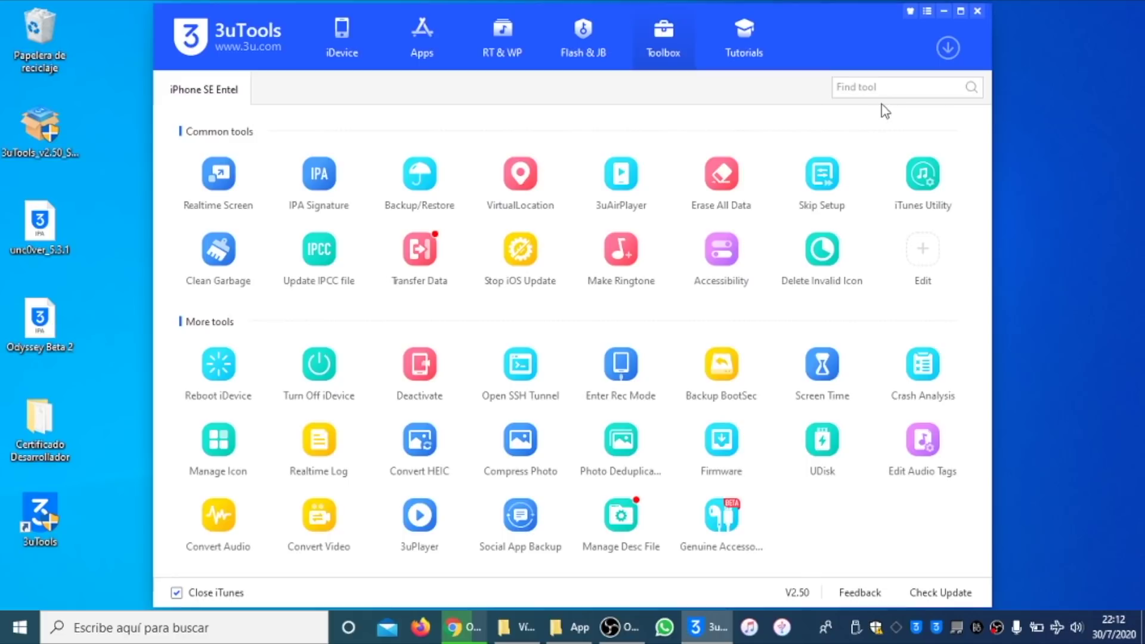
click(337, 174)
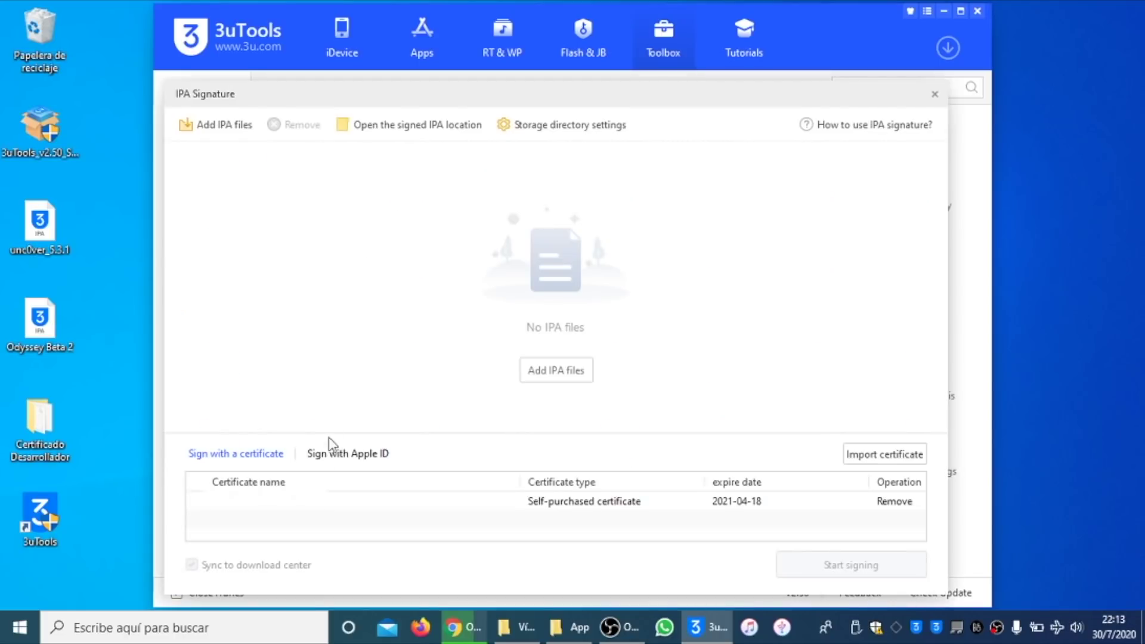
click(353, 454)
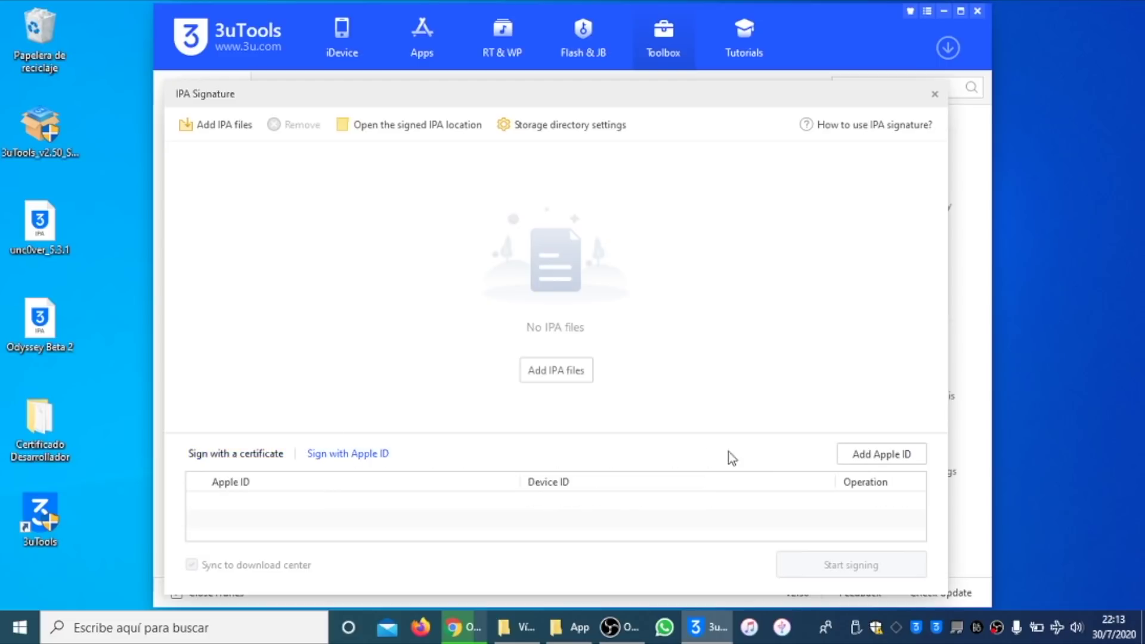
Step: Add the Apple ID account with its password, with Save Password checked
click(888, 458)
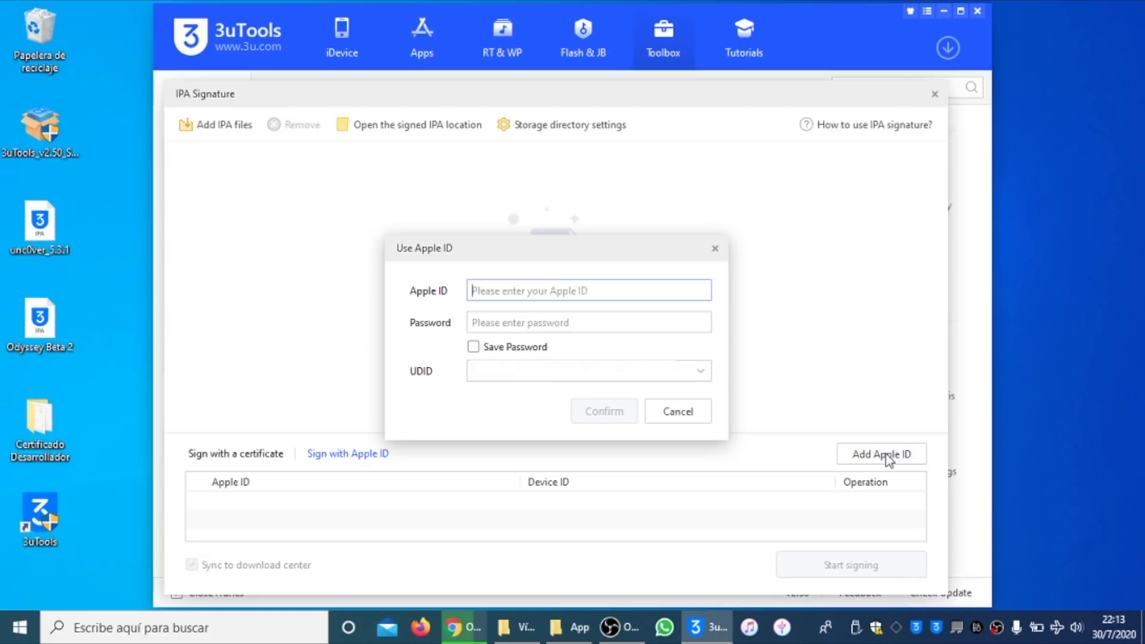
click(537, 322)
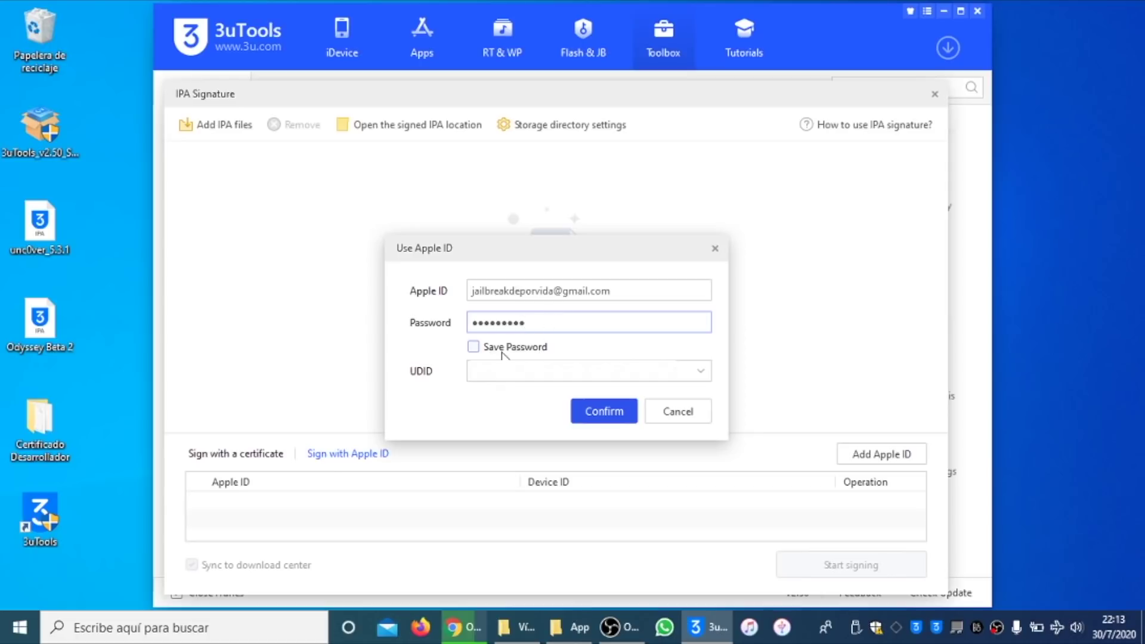
click(473, 349)
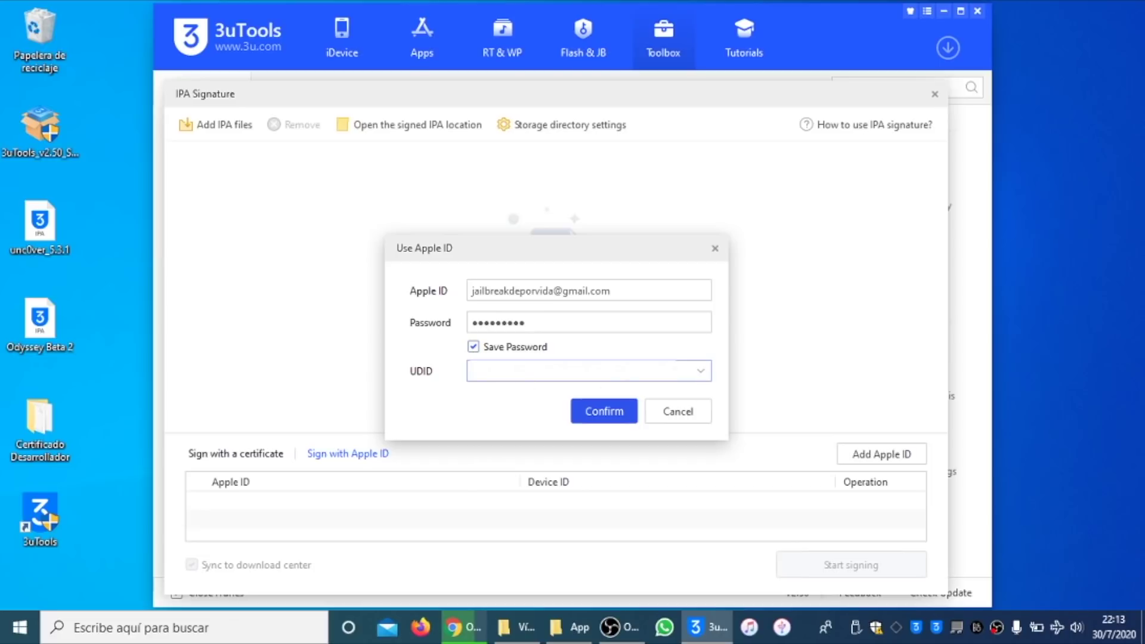
click(599, 411)
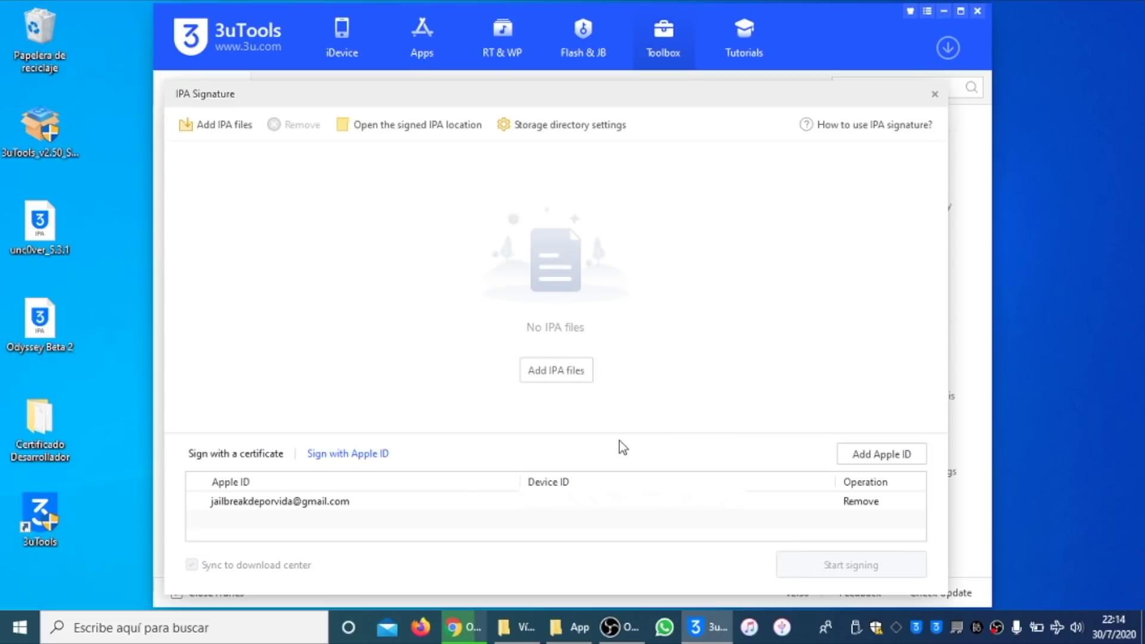
Step: Select the added Apple ID and load the unc0ver 5.3.1 and Odyssey 1.0 IPAs for signing
click(444, 504)
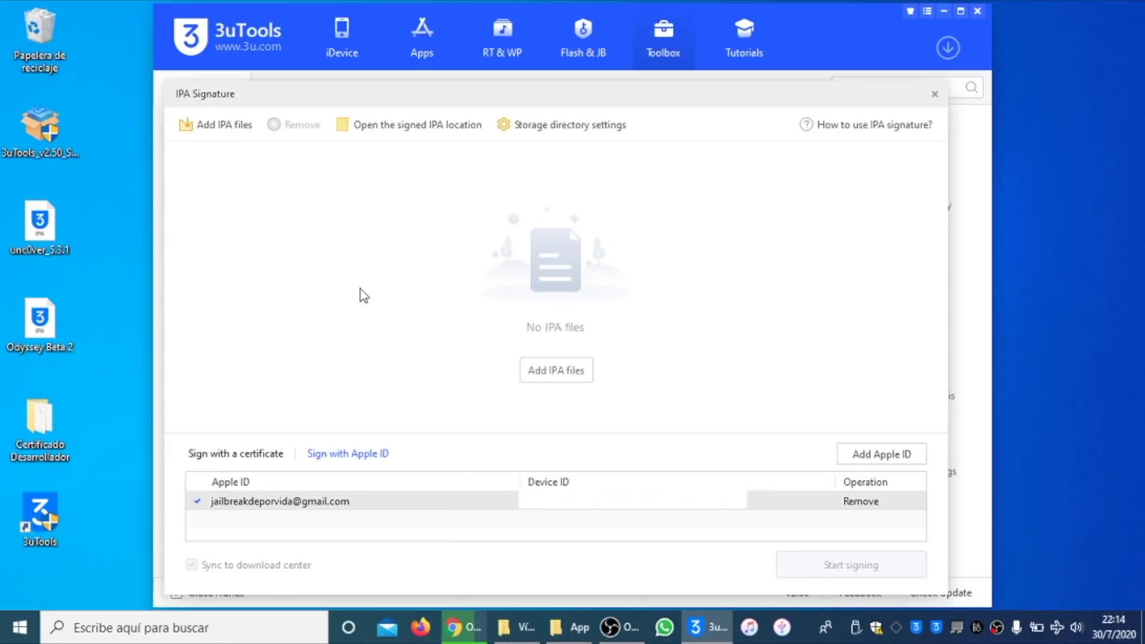
mouse_move(39, 222)
mouse_down()
mouse_move(98, 244)
mouse_move(260, 252)
mouse_up()
drag(41, 319, 308, 283)
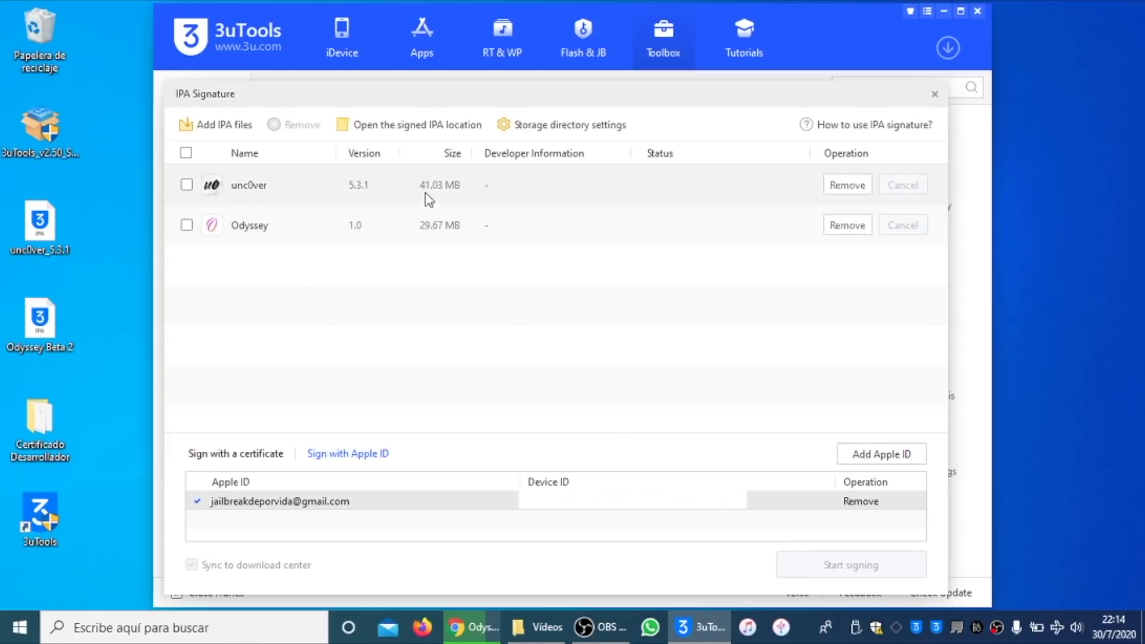
Step: Delete the old signed IPA files from the D:\3uTools\App folder and close it
click(434, 129)
drag(641, 196, 441, 192)
right_click(441, 192)
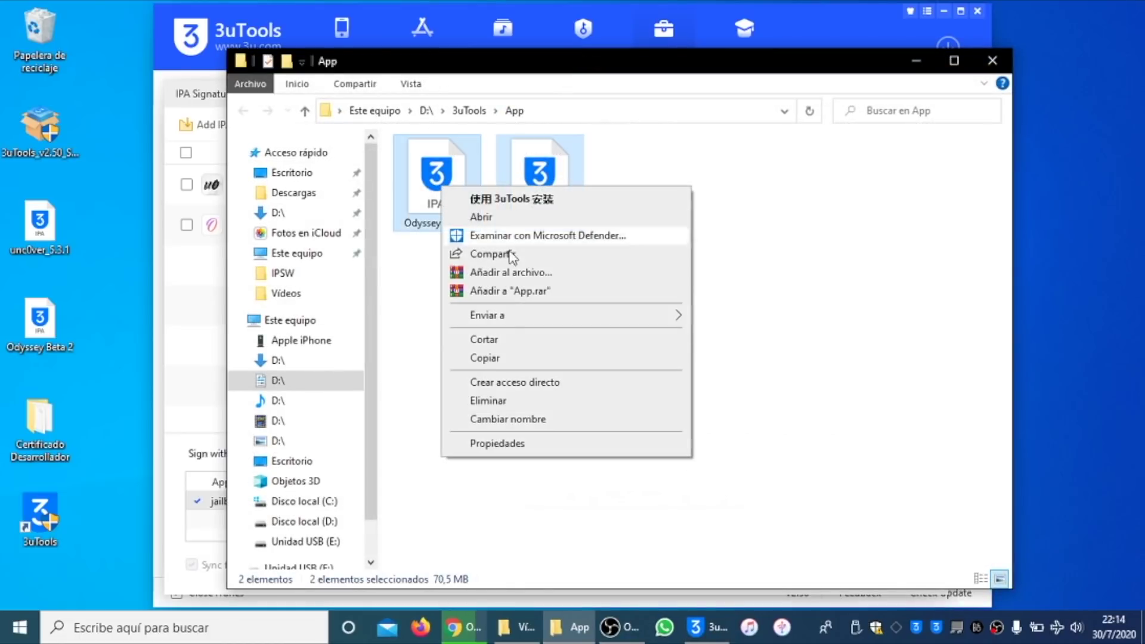
click(520, 399)
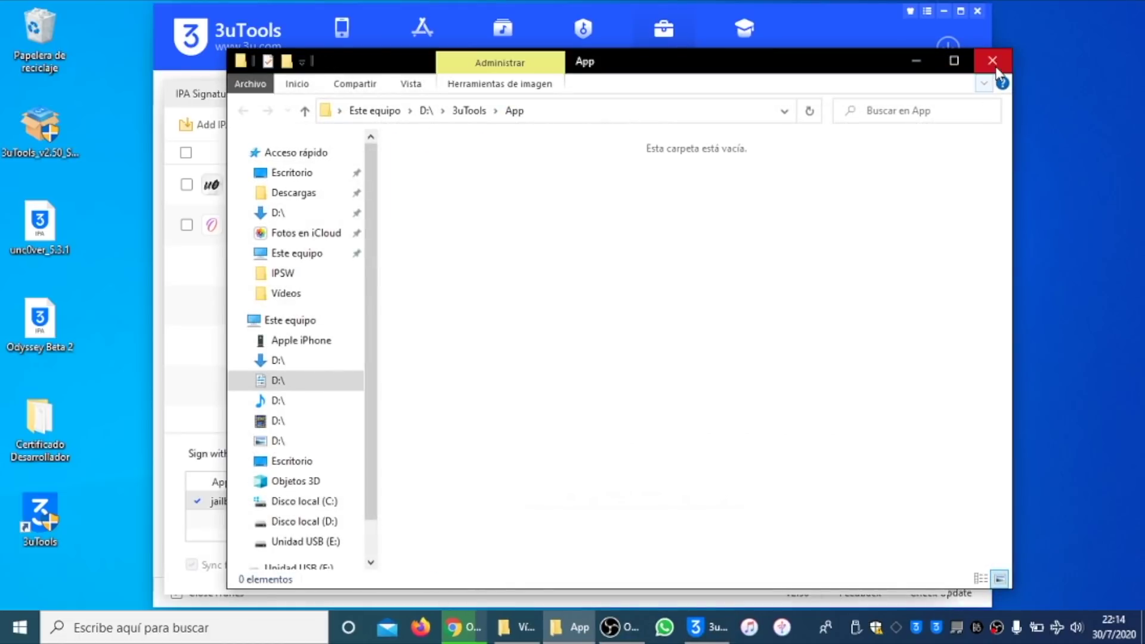
click(992, 61)
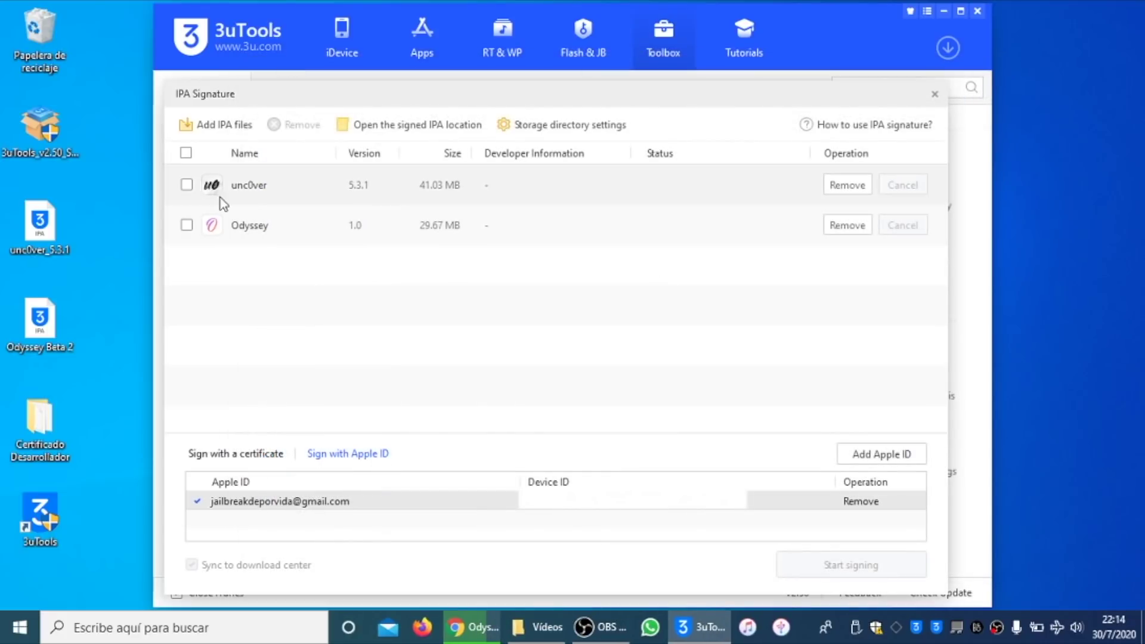
Step: Sign both unc0ver 5.3.1 and Odyssey 1.0, then open the signed IPA location
click(187, 184)
click(187, 225)
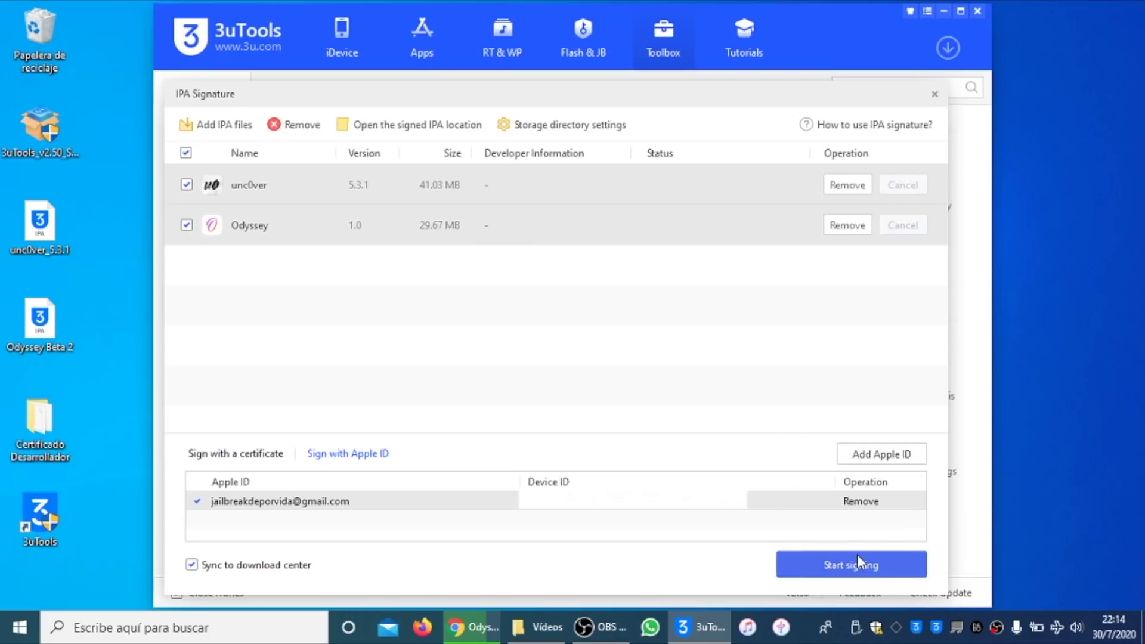
click(879, 557)
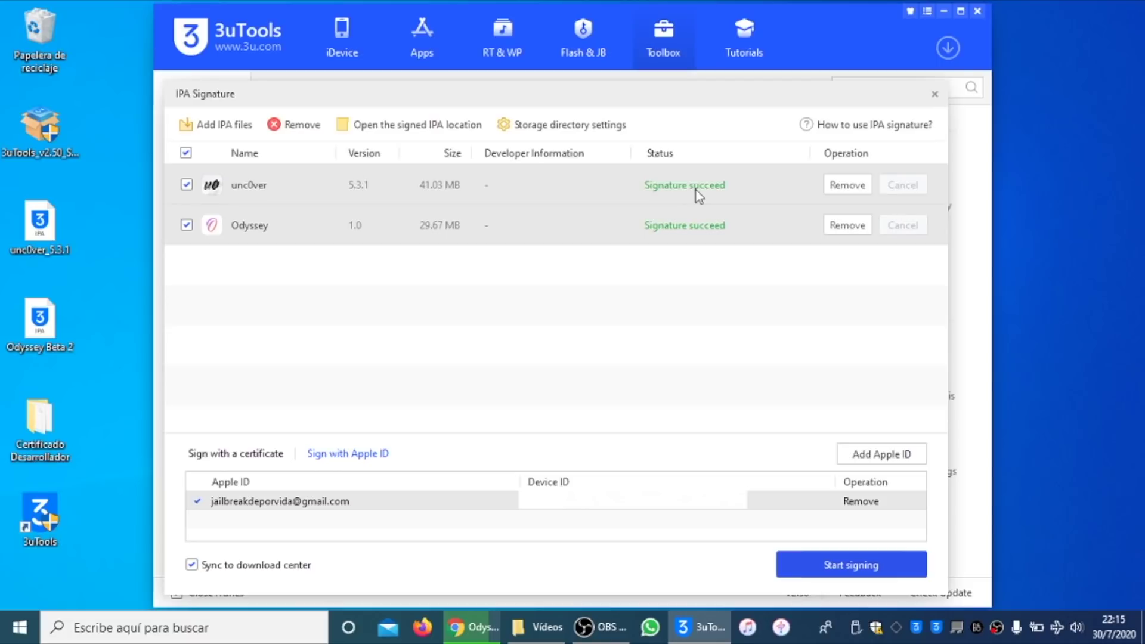
click(449, 122)
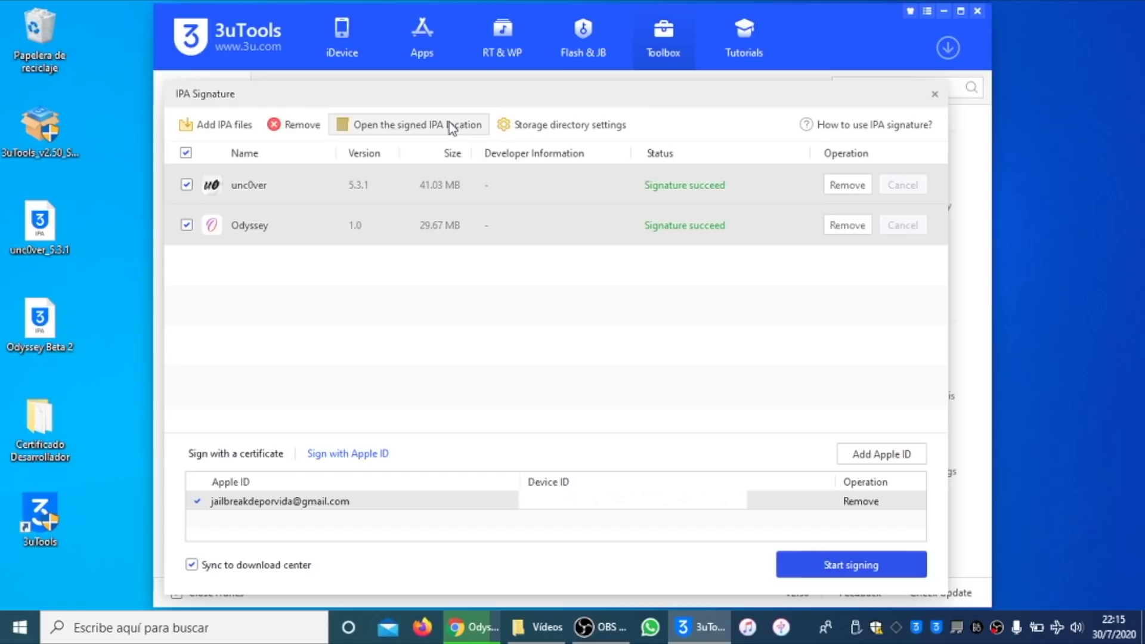
Step: Install the signed Odyssey Beta 2 IPA on the iPhone SE
click(446, 172)
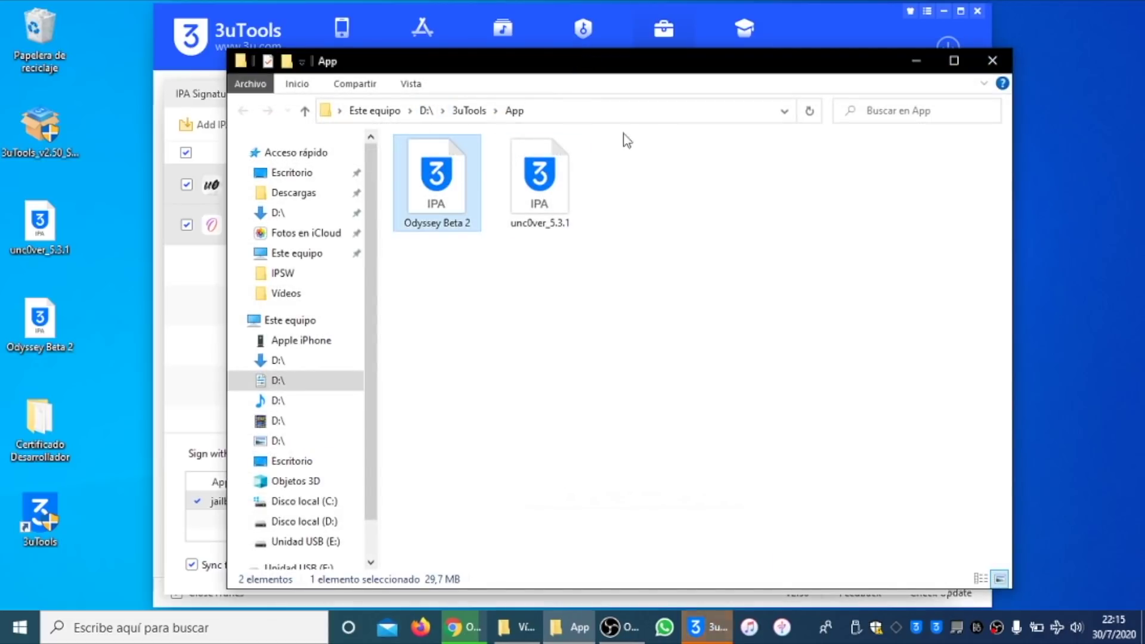
click(813, 23)
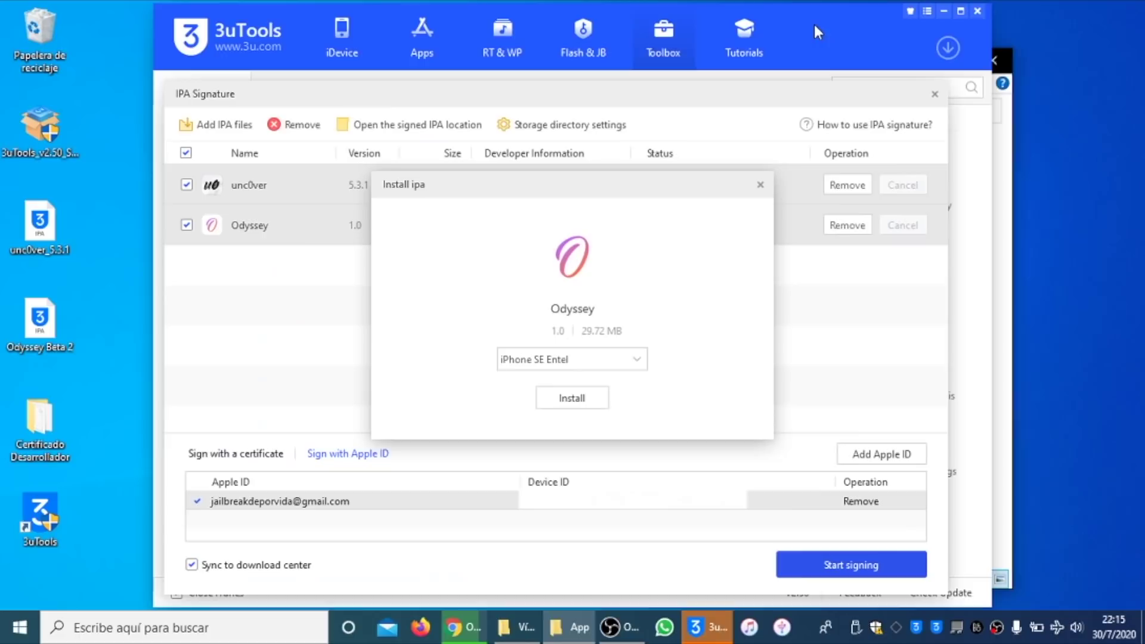
click(571, 397)
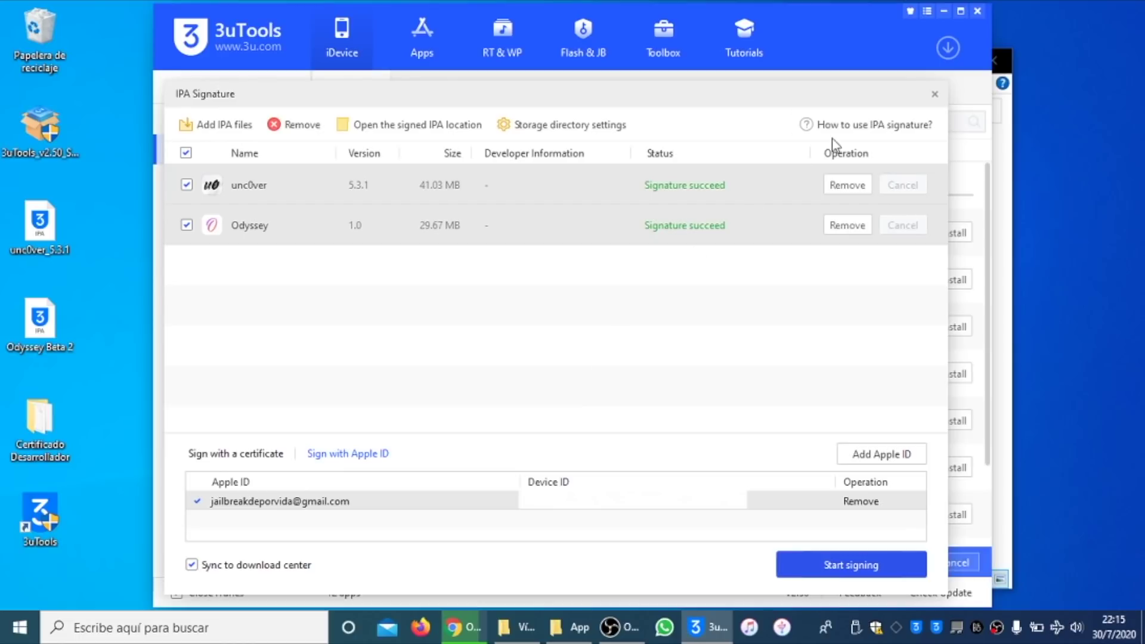
Step: Close IPA Signature and install unc0ver_5.3.1 through Import & Install ipa
click(934, 95)
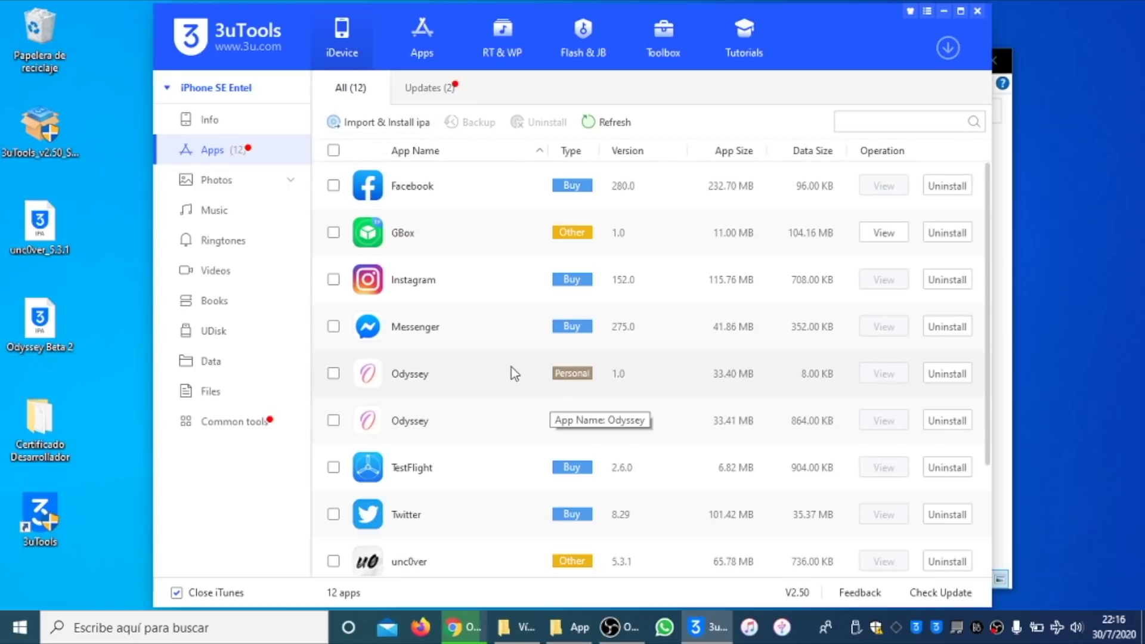
click(409, 122)
click(412, 121)
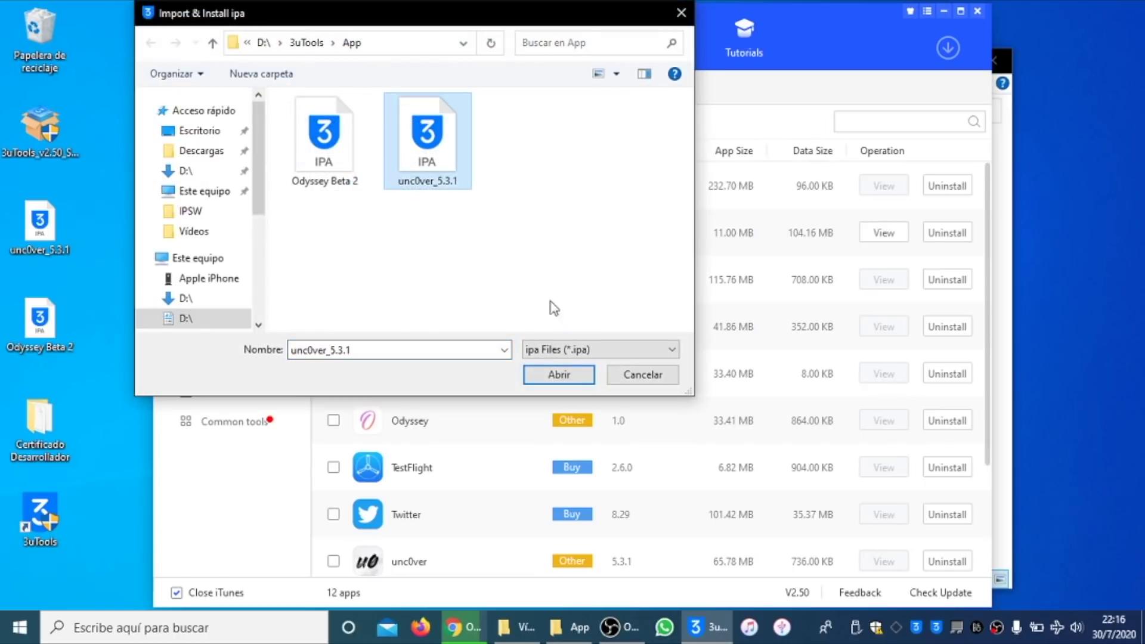
click(569, 378)
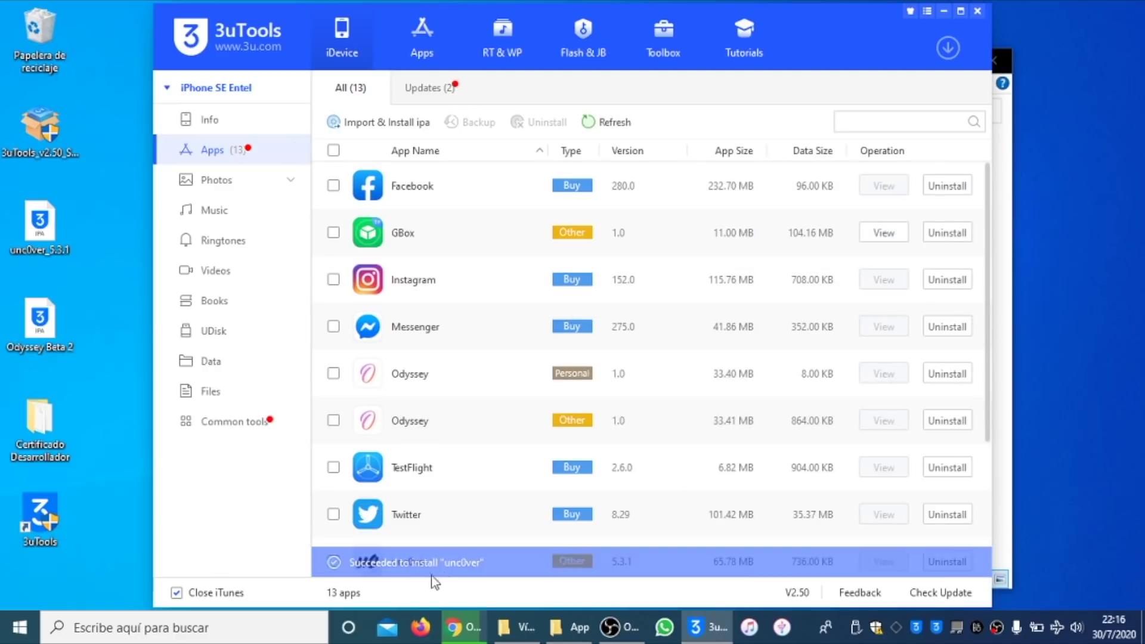
Step: Start Realtime Screen from the Toolbox and switch the mirrored iPhone view to Full Screen
click(659, 47)
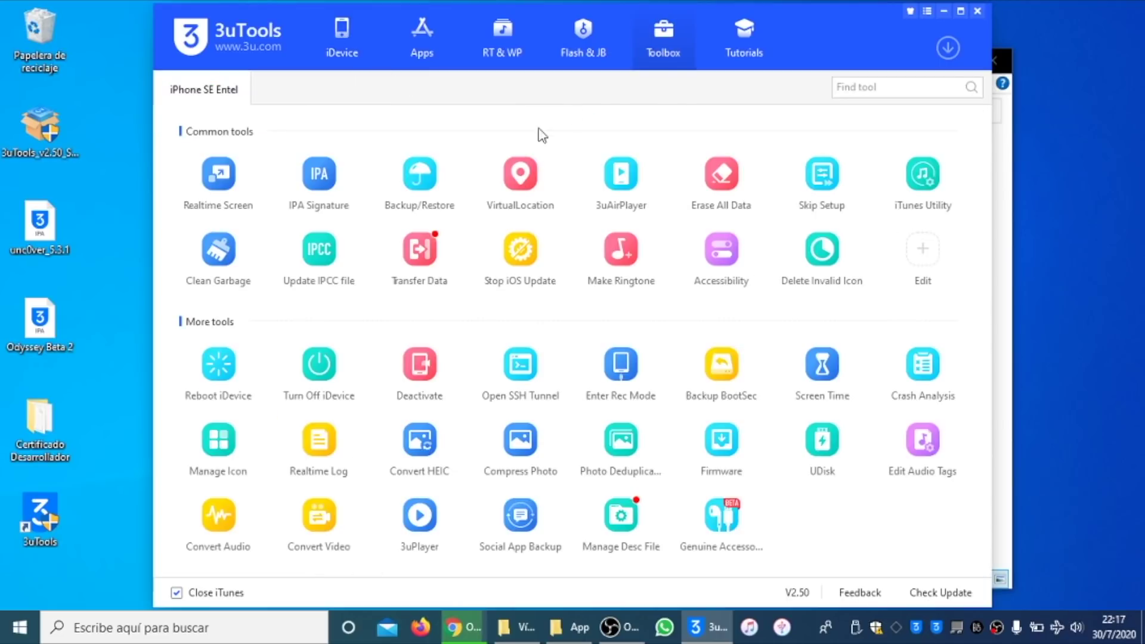
click(237, 186)
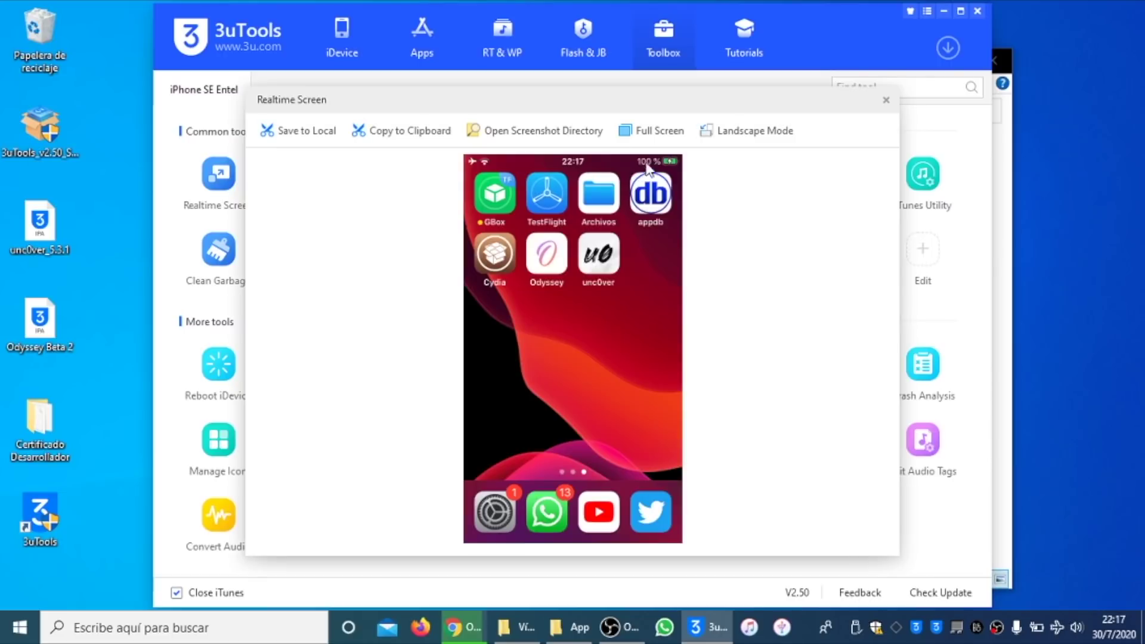
click(660, 134)
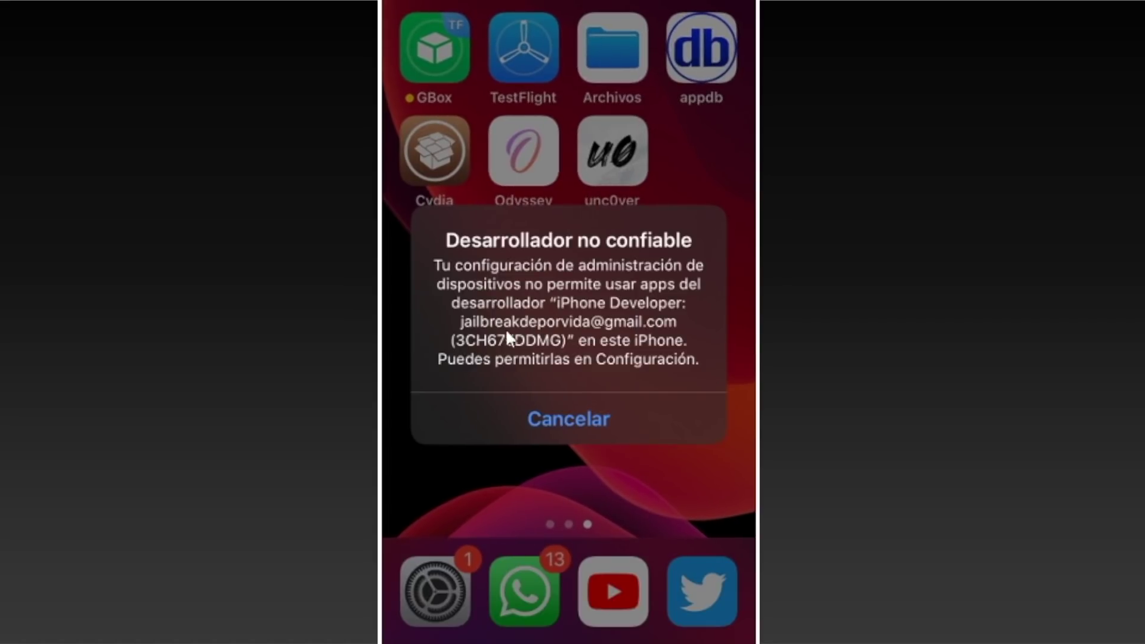
Step: Dismiss the untrusted-developer alerts for unc0ver and Odyssey and open Configuración
click(569, 418)
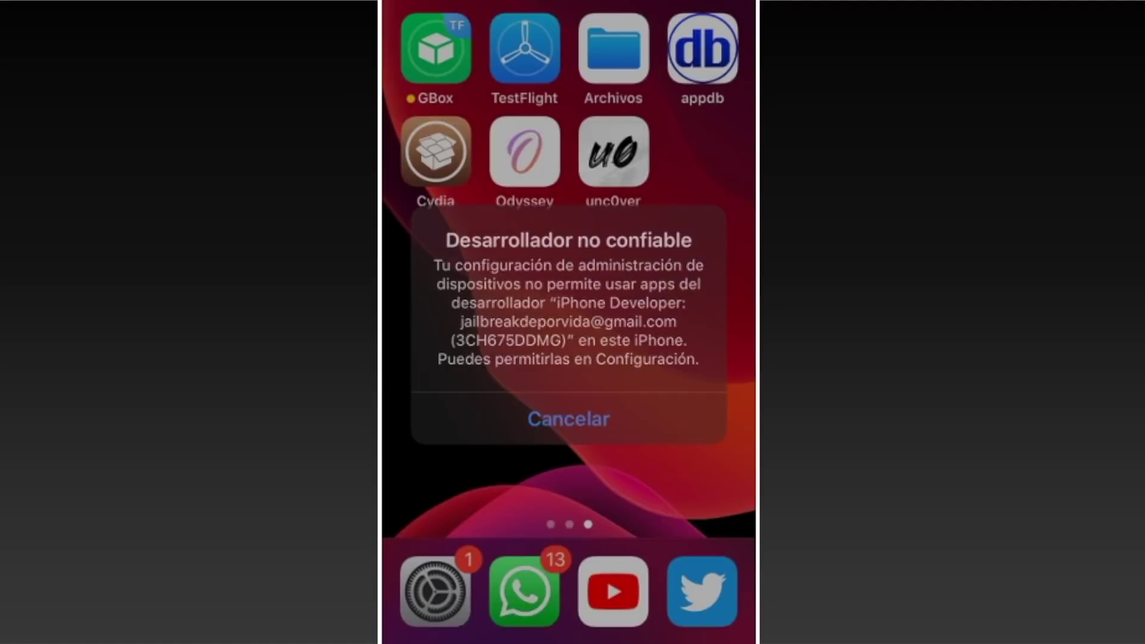
click(525, 150)
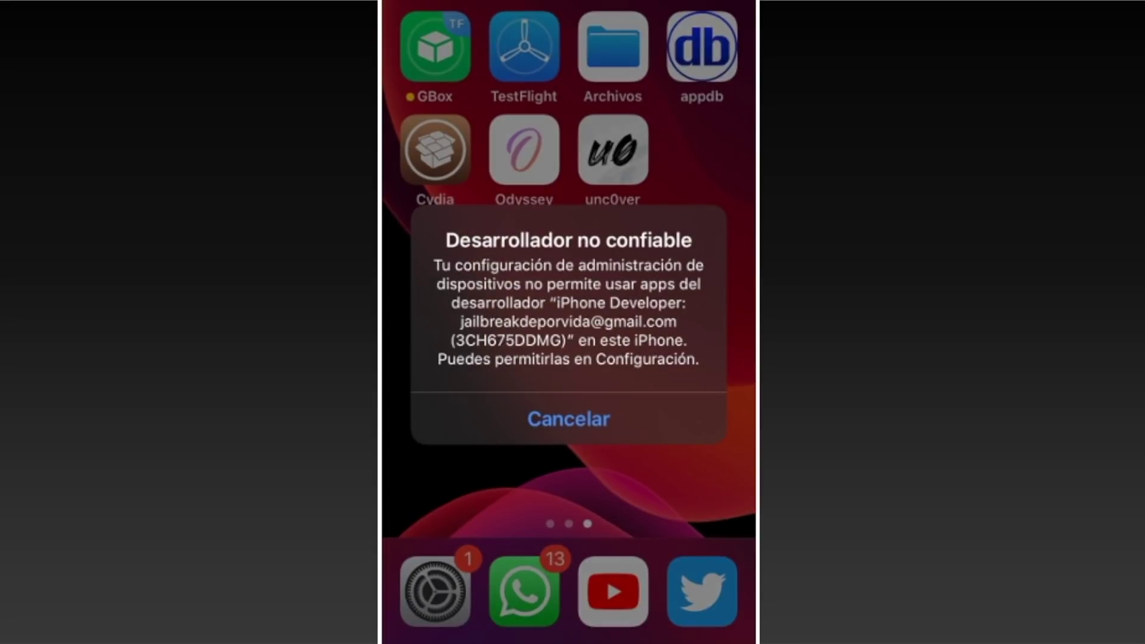
click(568, 419)
click(434, 591)
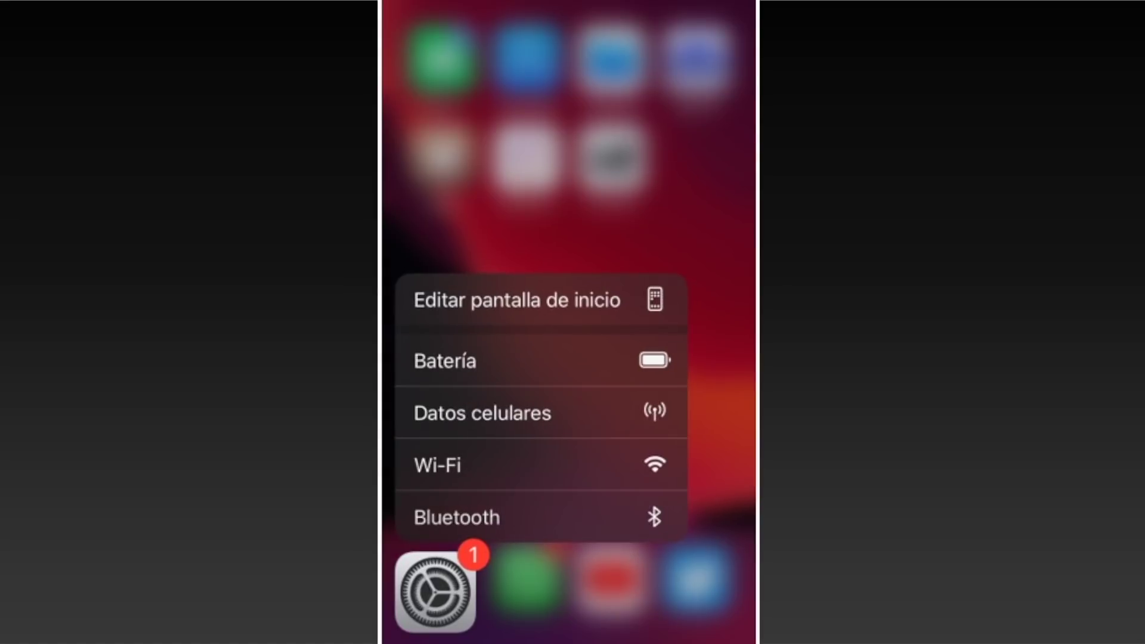
click(435, 591)
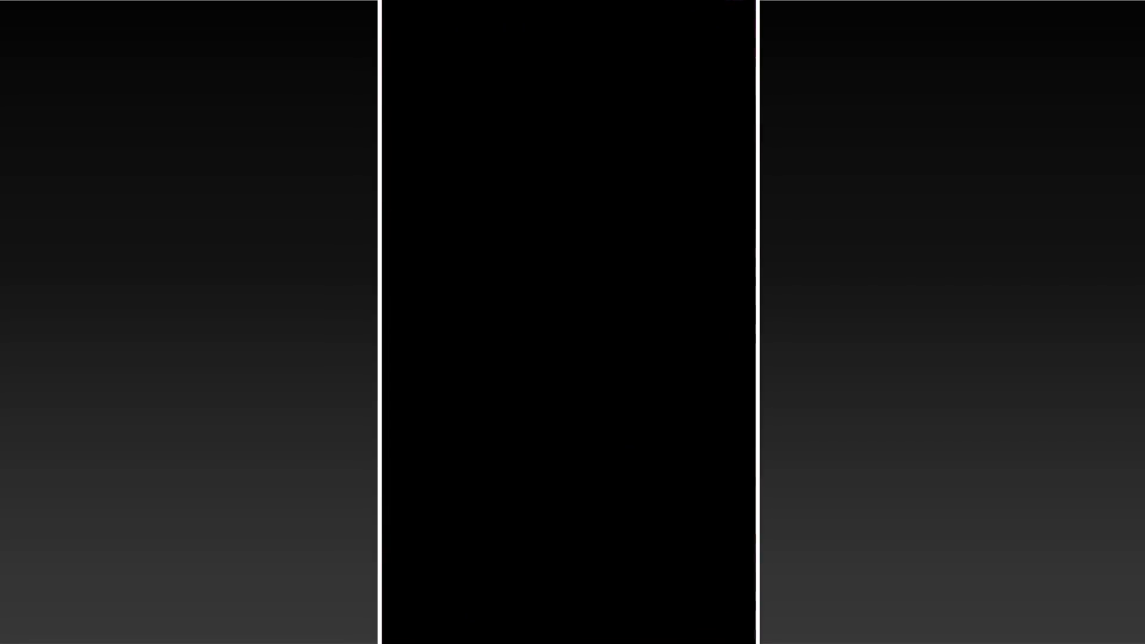
Step: Trust the developer profile under General > Admón. de dispositivos, then launch unc0ver
scroll(568, 298, down, 2)
scroll(568, 322, down, 5)
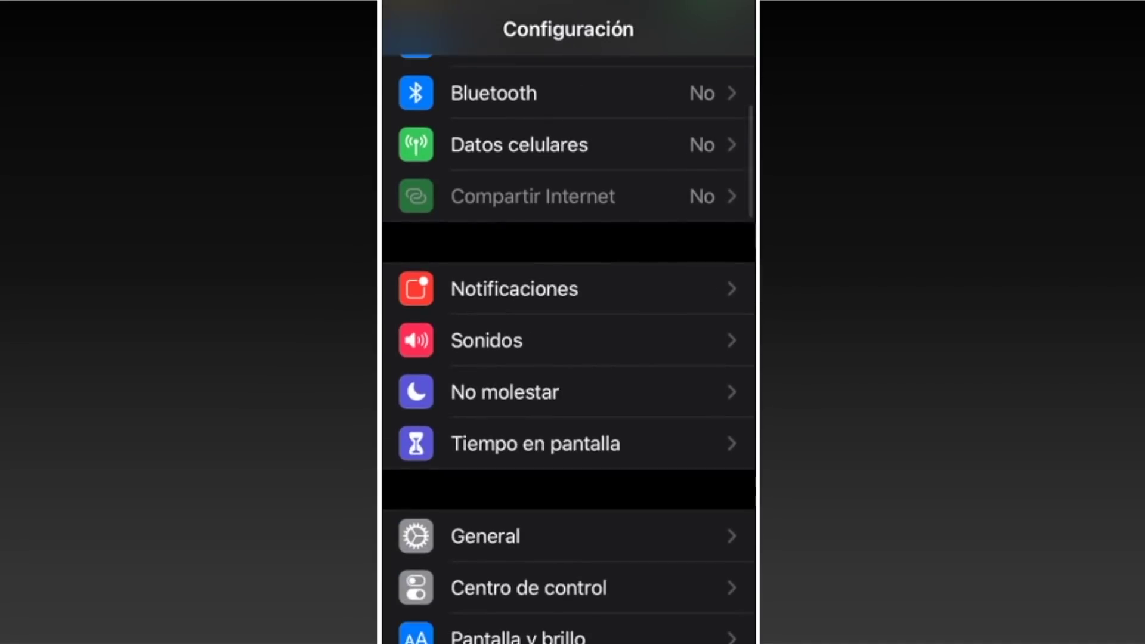
click(486, 288)
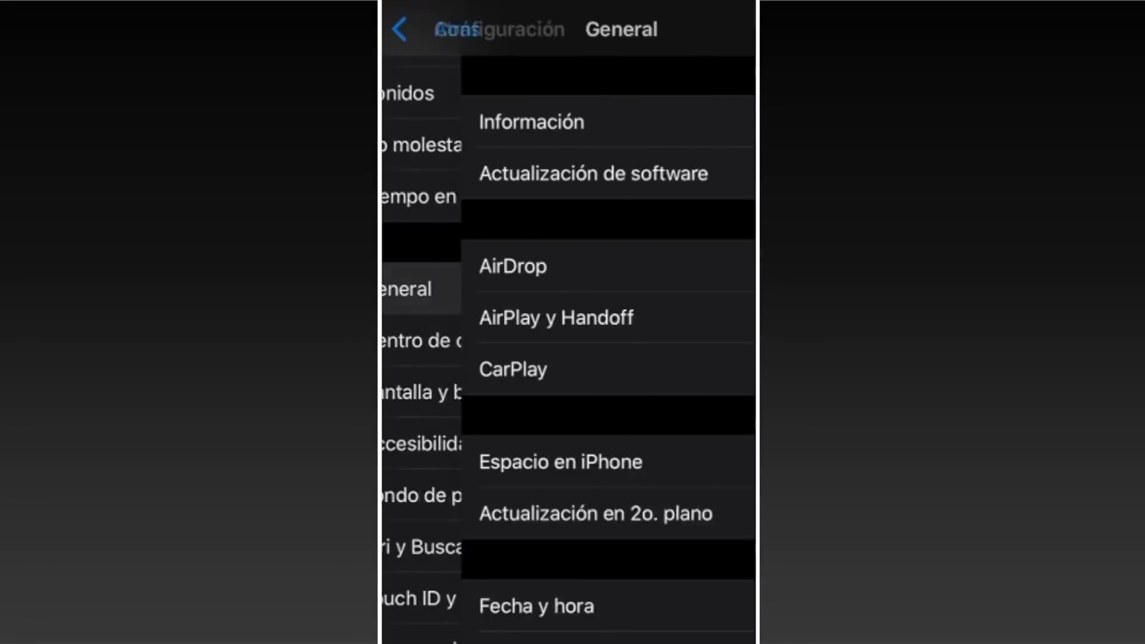
scroll(569, 322, down, 5)
scroll(568, 322, down, 4)
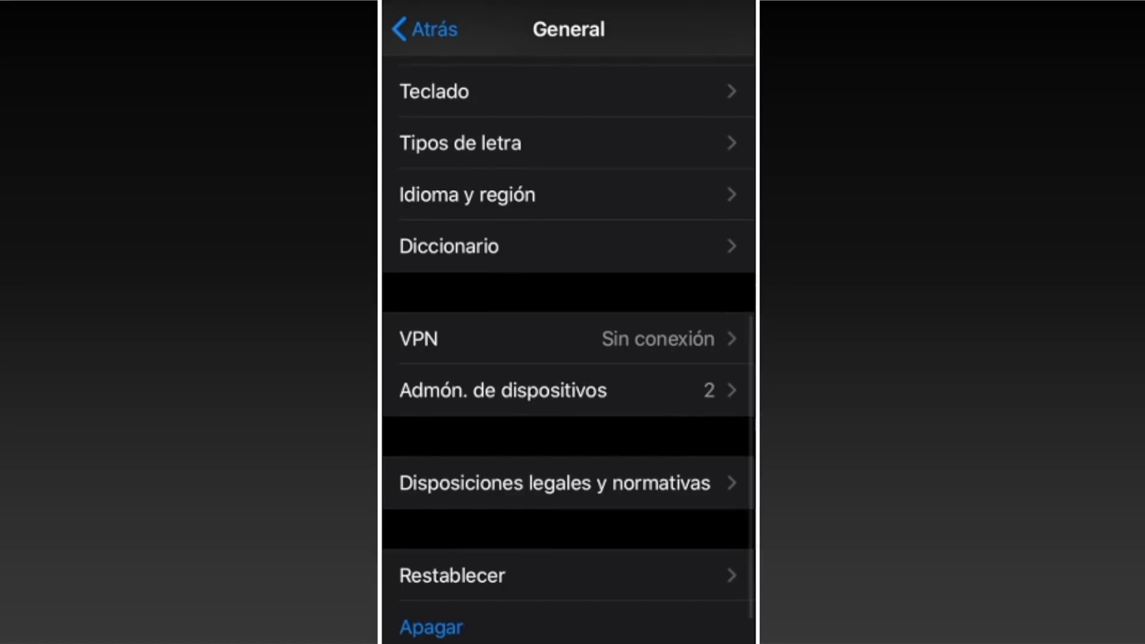
click(503, 390)
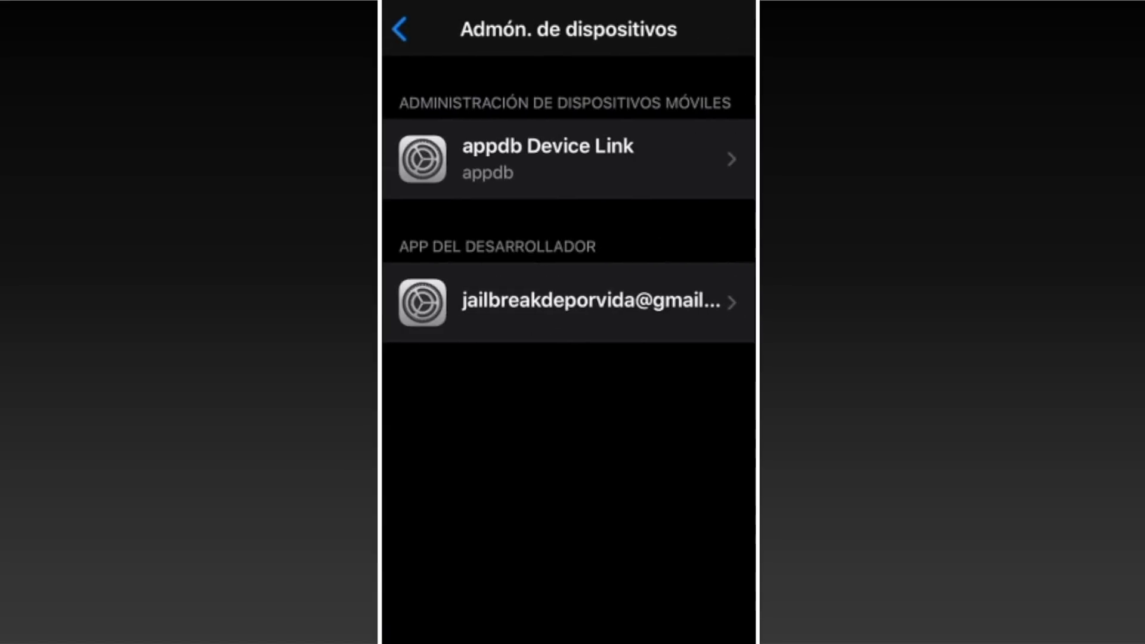
click(568, 302)
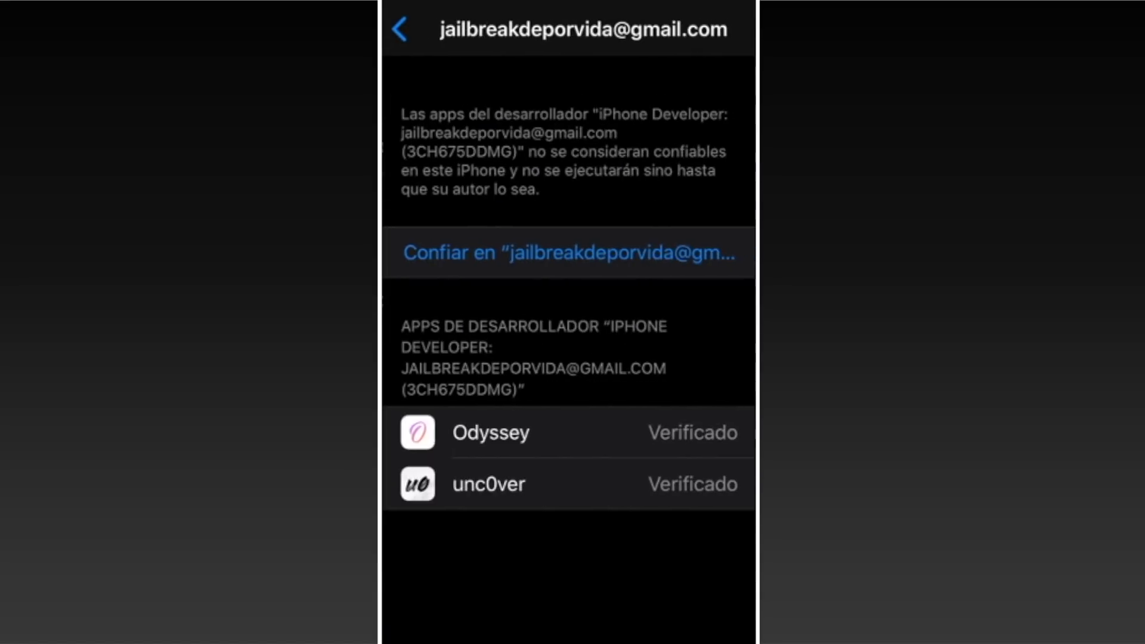
click(569, 252)
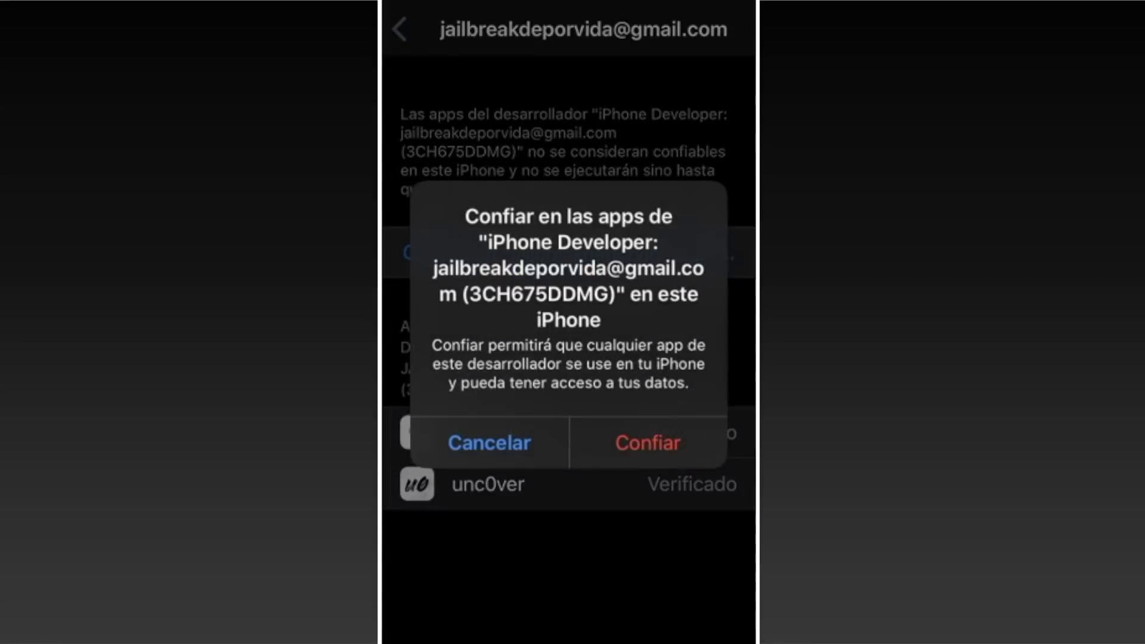
click(647, 442)
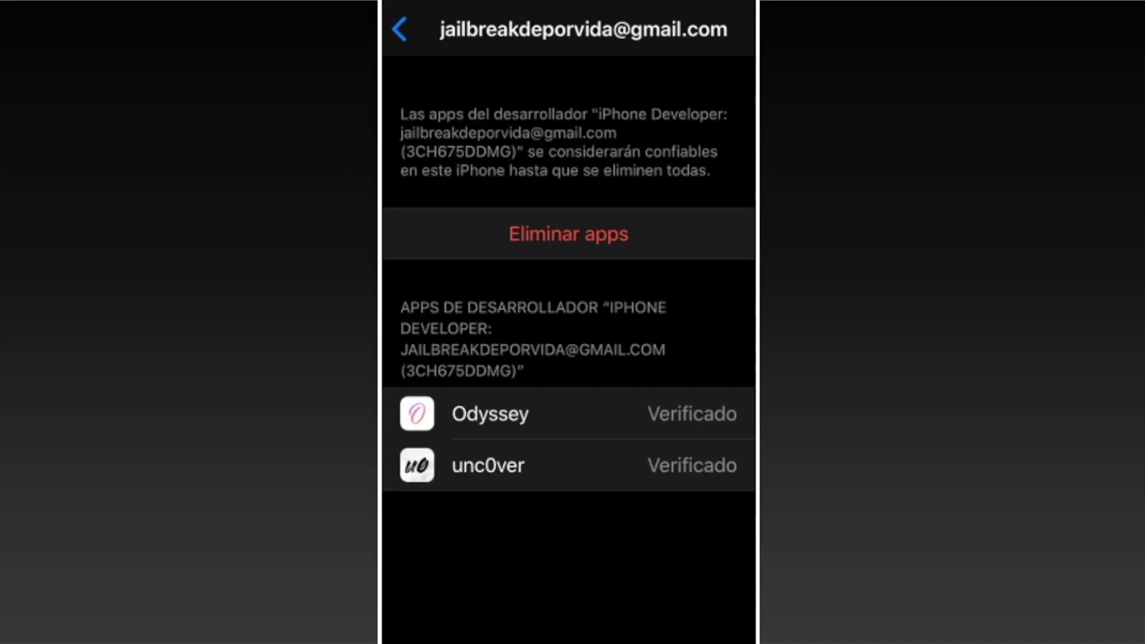
key(super)
click(613, 149)
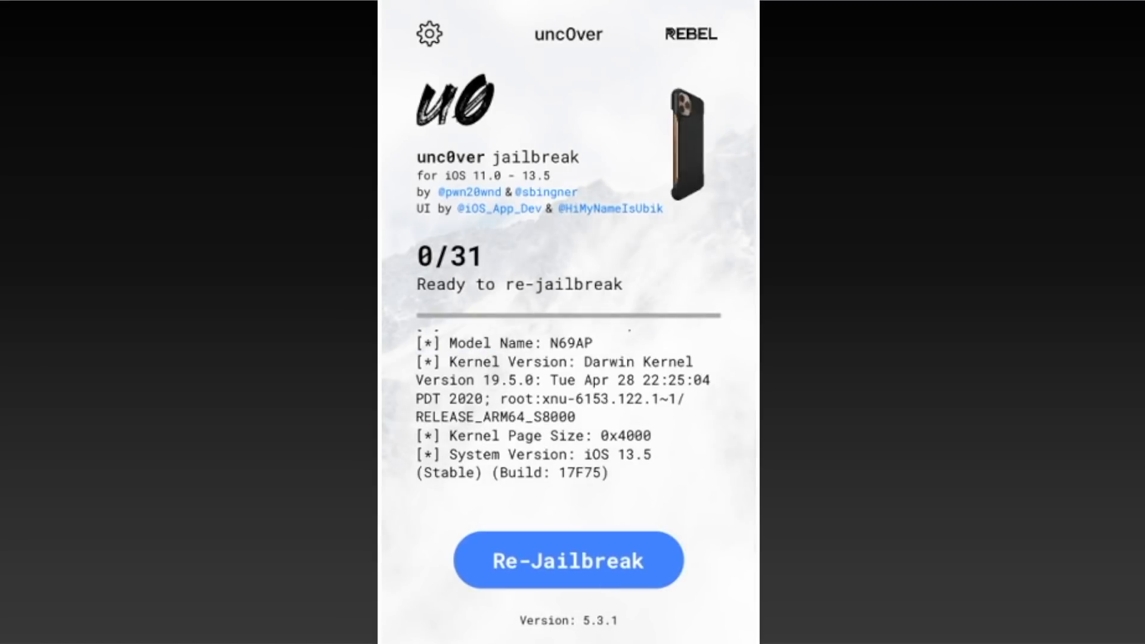
Step: Run Re-Jailbreak in unc0ver 5.3.1 and let it come back up into Cydia's Inicio page
click(568, 560)
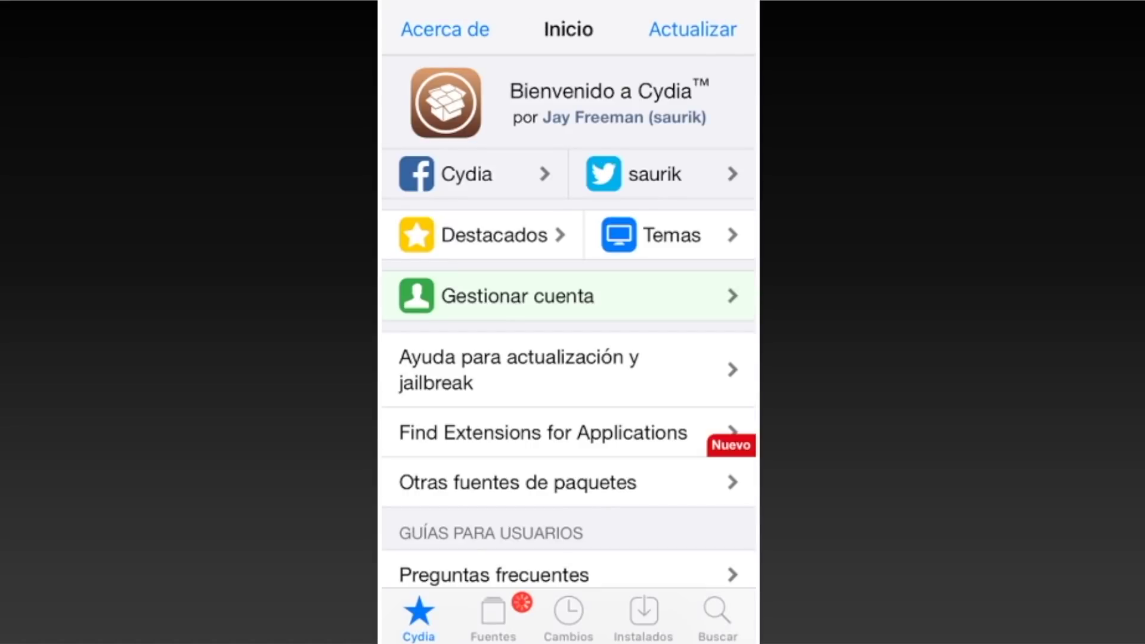
click(493, 617)
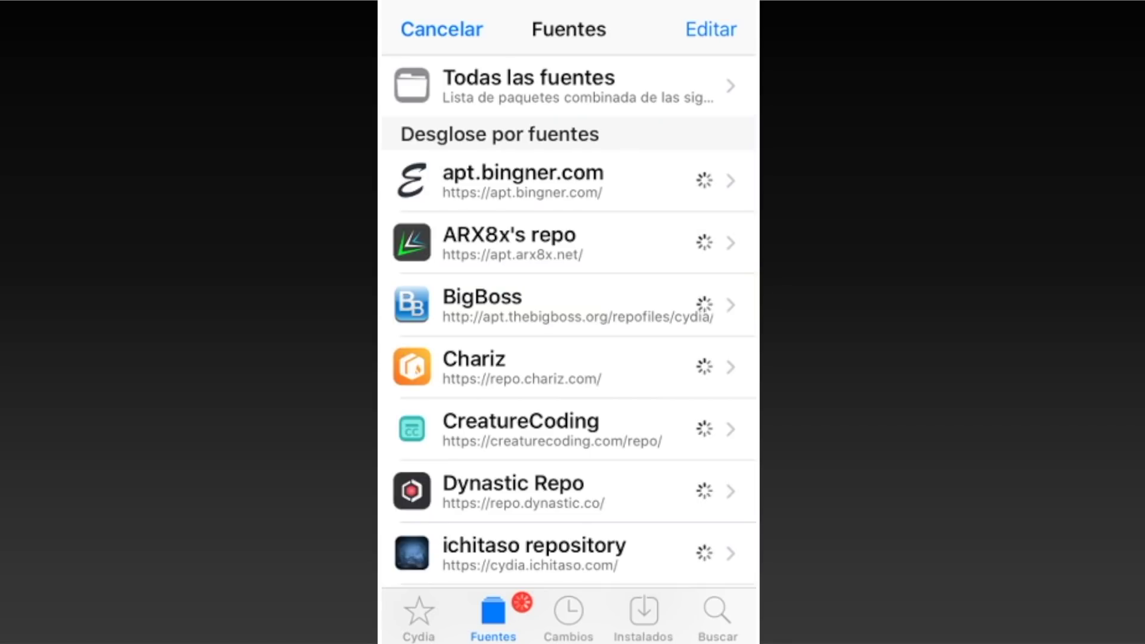
click(711, 29)
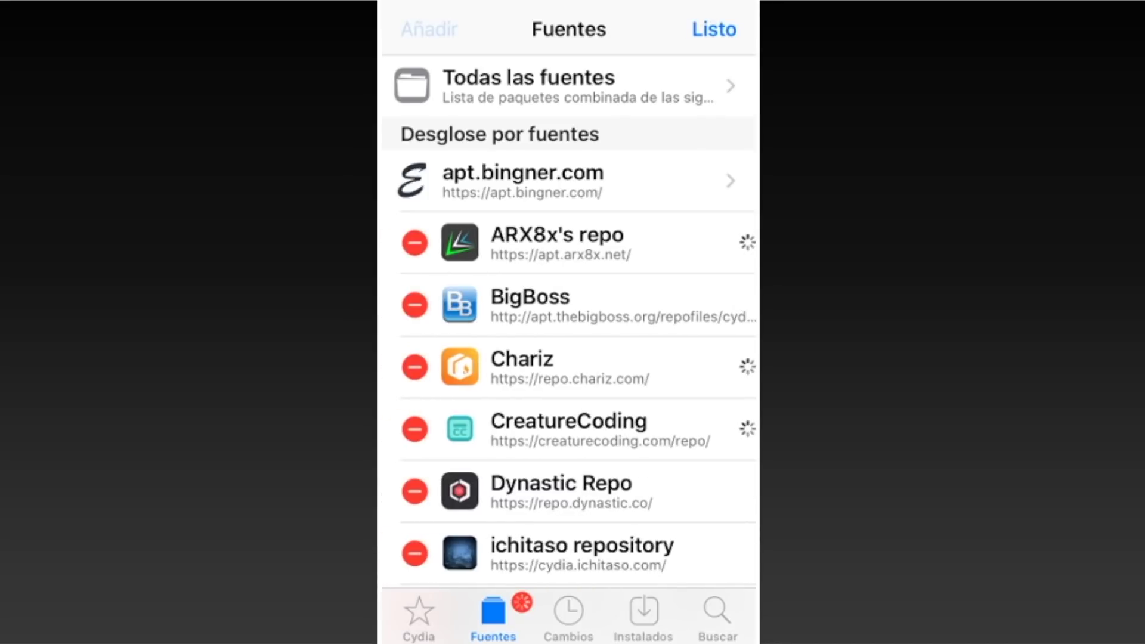
click(428, 29)
text(repo.incendo.ws)
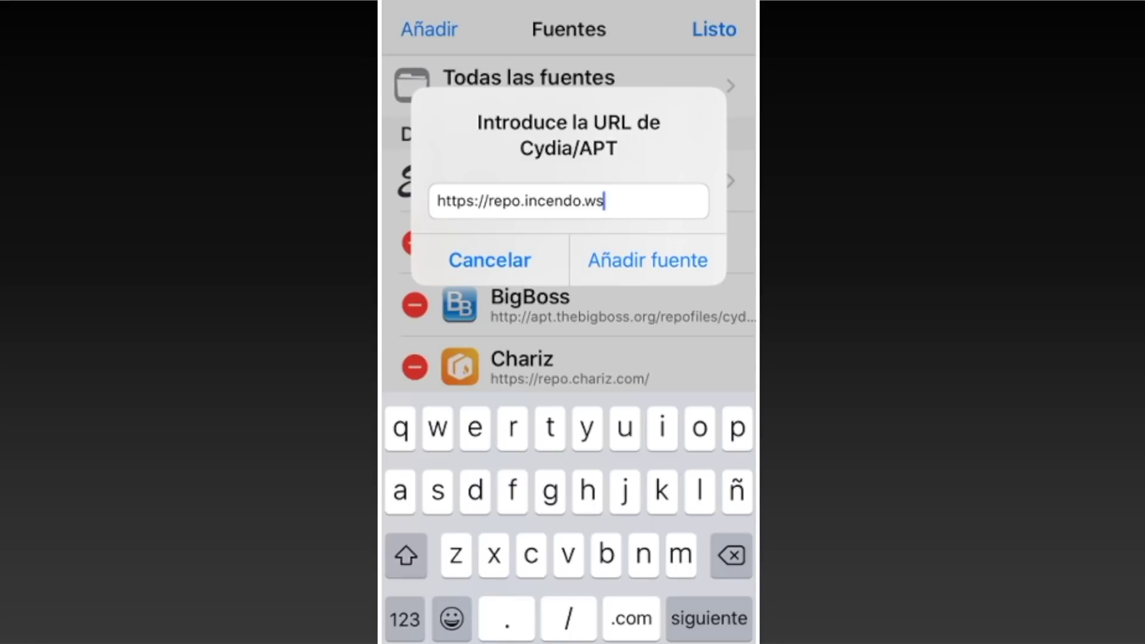
click(647, 260)
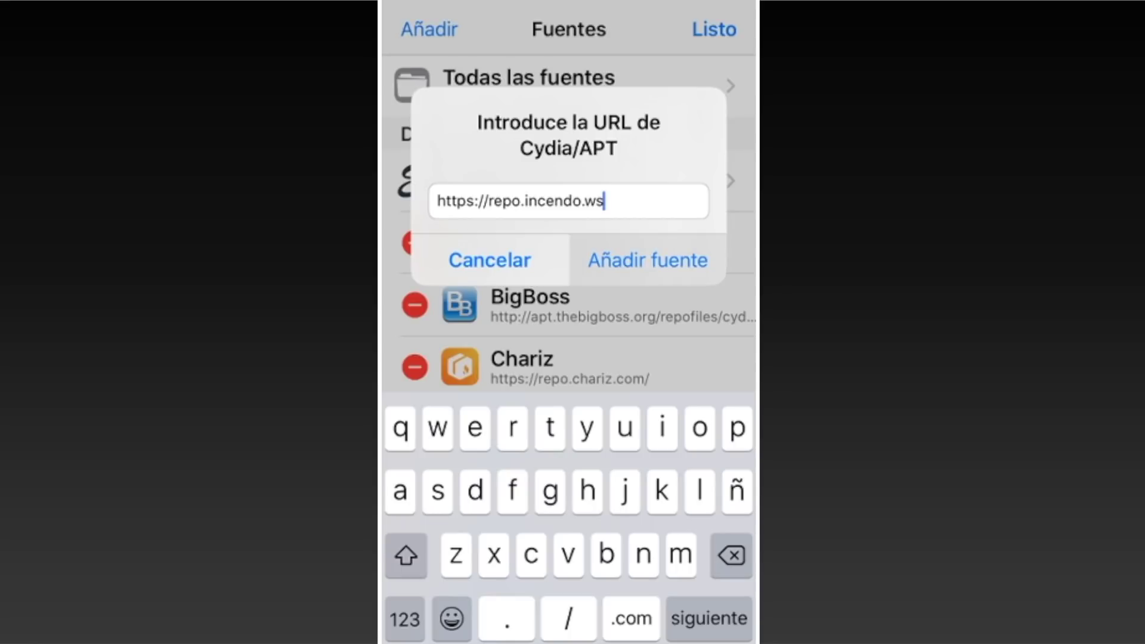